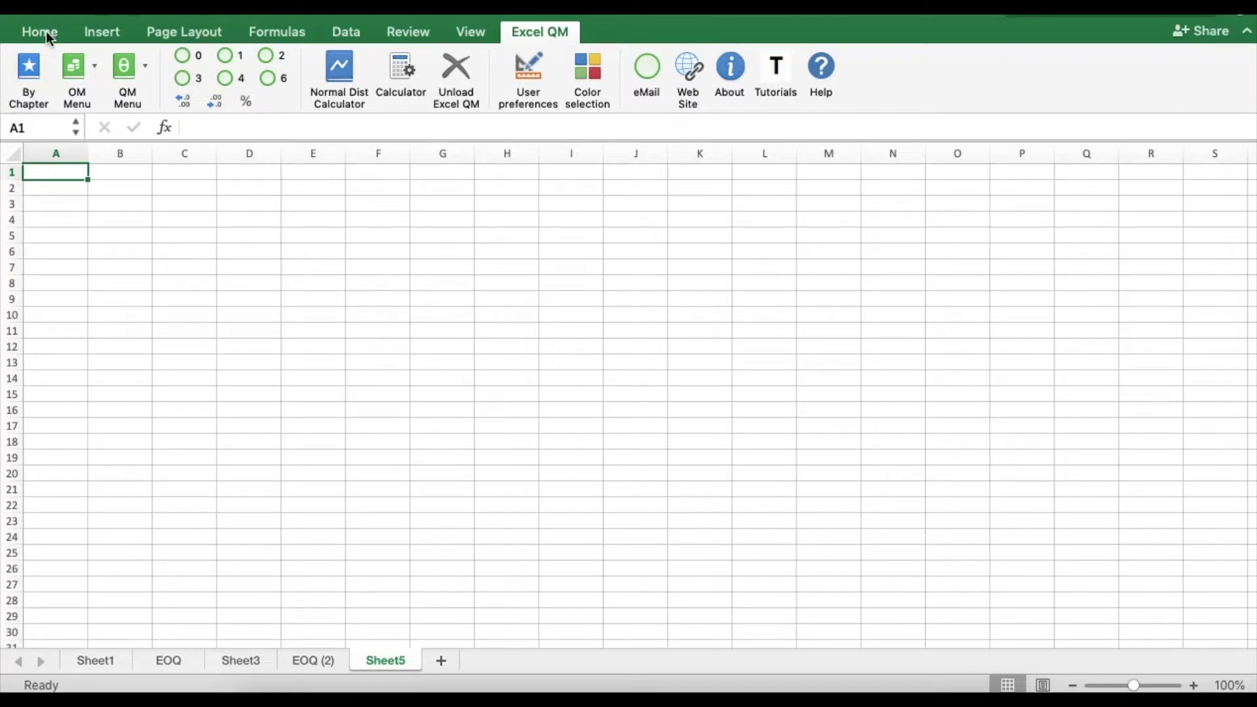
Create an Economic Order Quantity model from Chapter 16: Inventory Management titled "Costume", with fixed holding cost, reorder point and graph
click(30, 69)
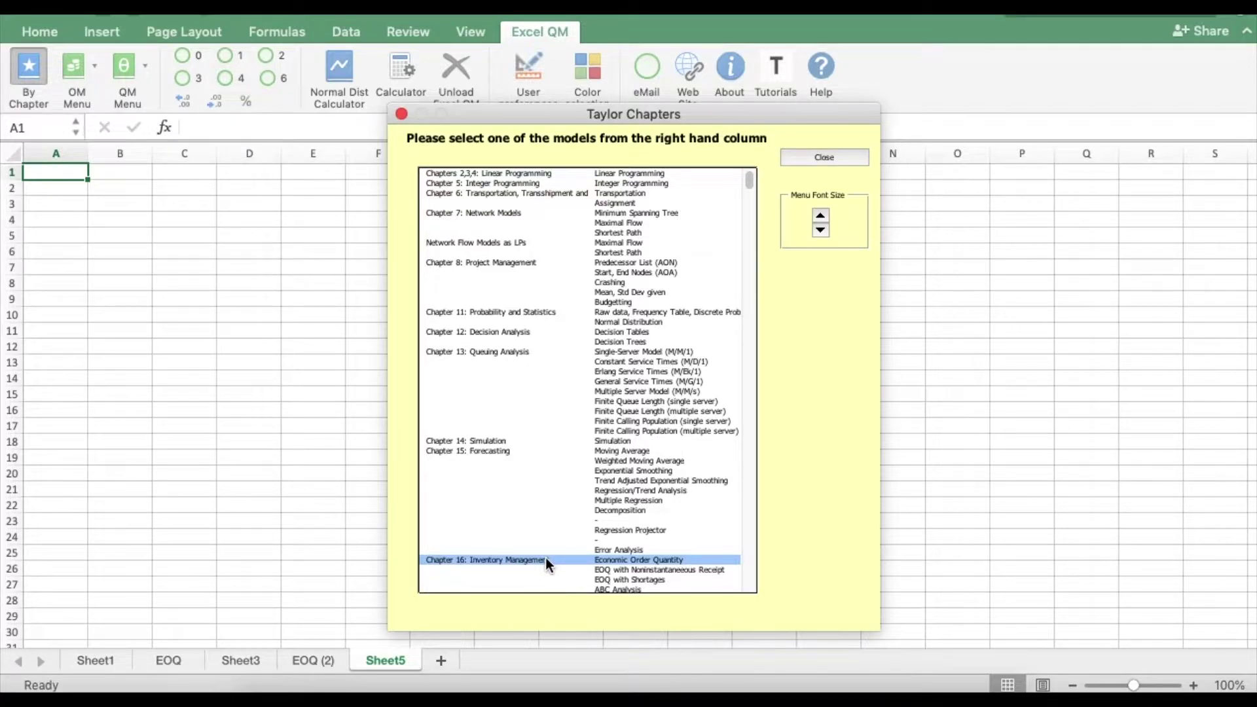
click(682, 561)
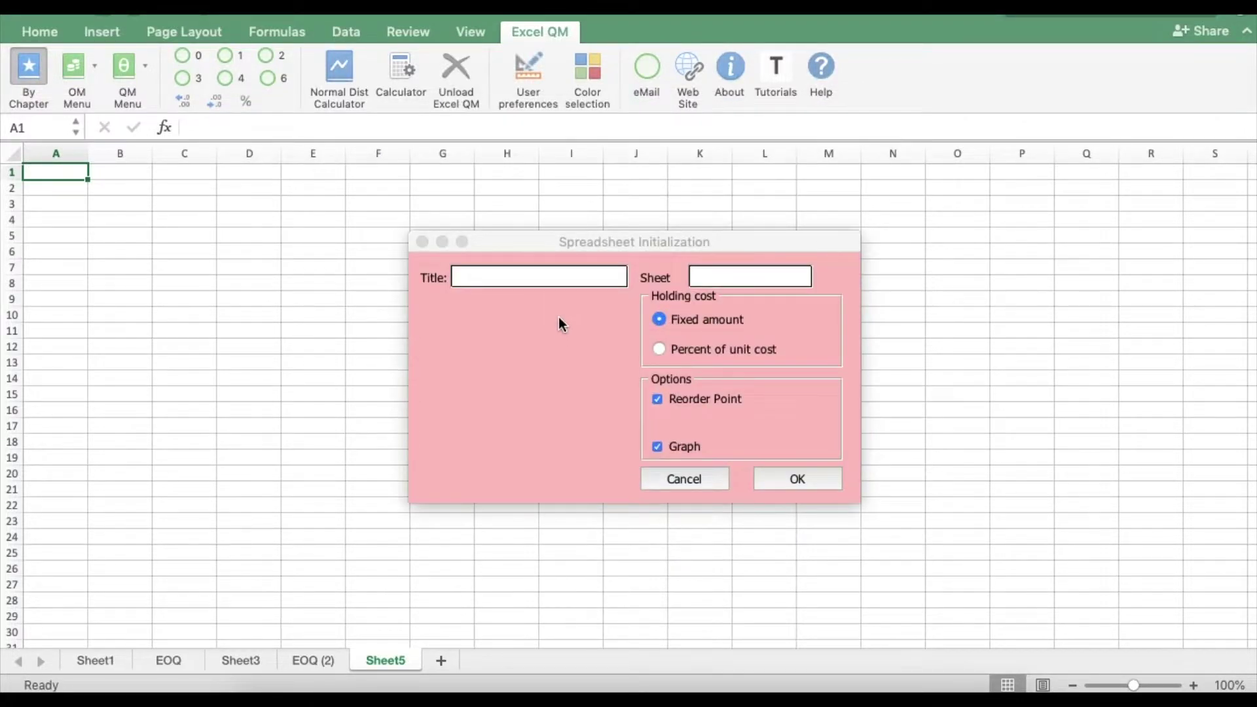
click(544, 279)
text(Costume)
click(799, 481)
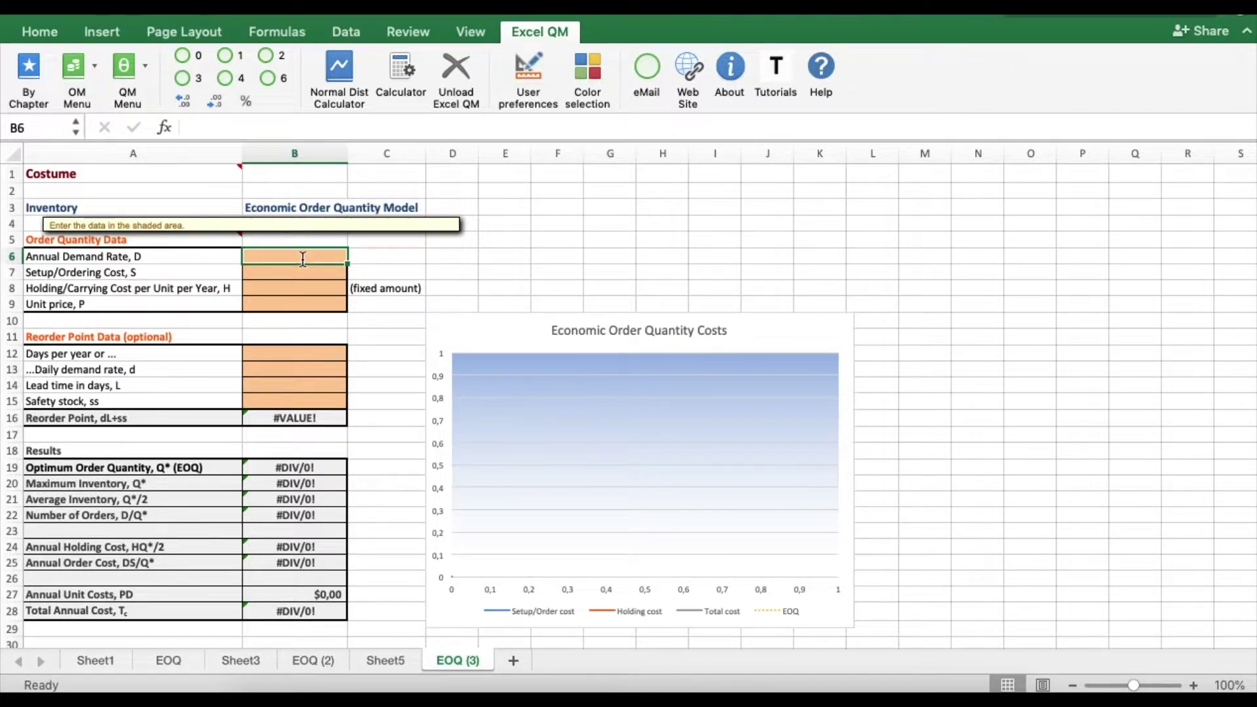
Enter the order quantity data: annual demand rate 1000, setup/ordering cost 100 and holding cost per unit per year 5
text(1000)
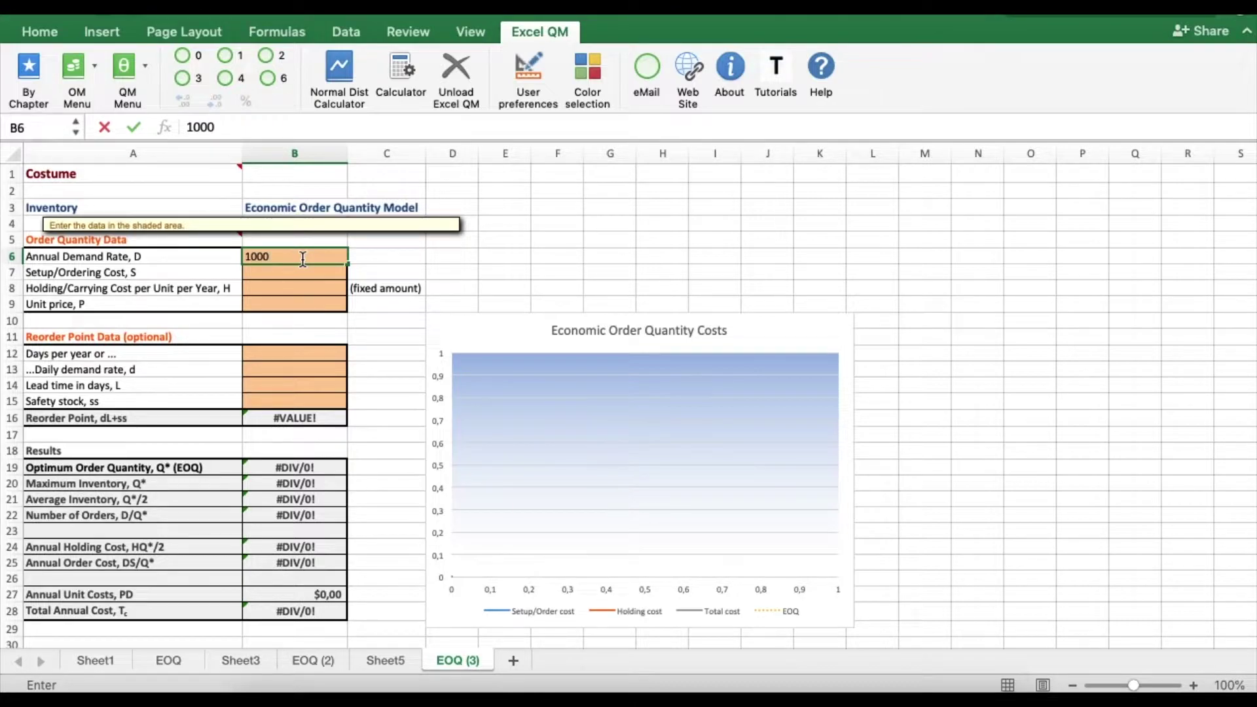
key(Return)
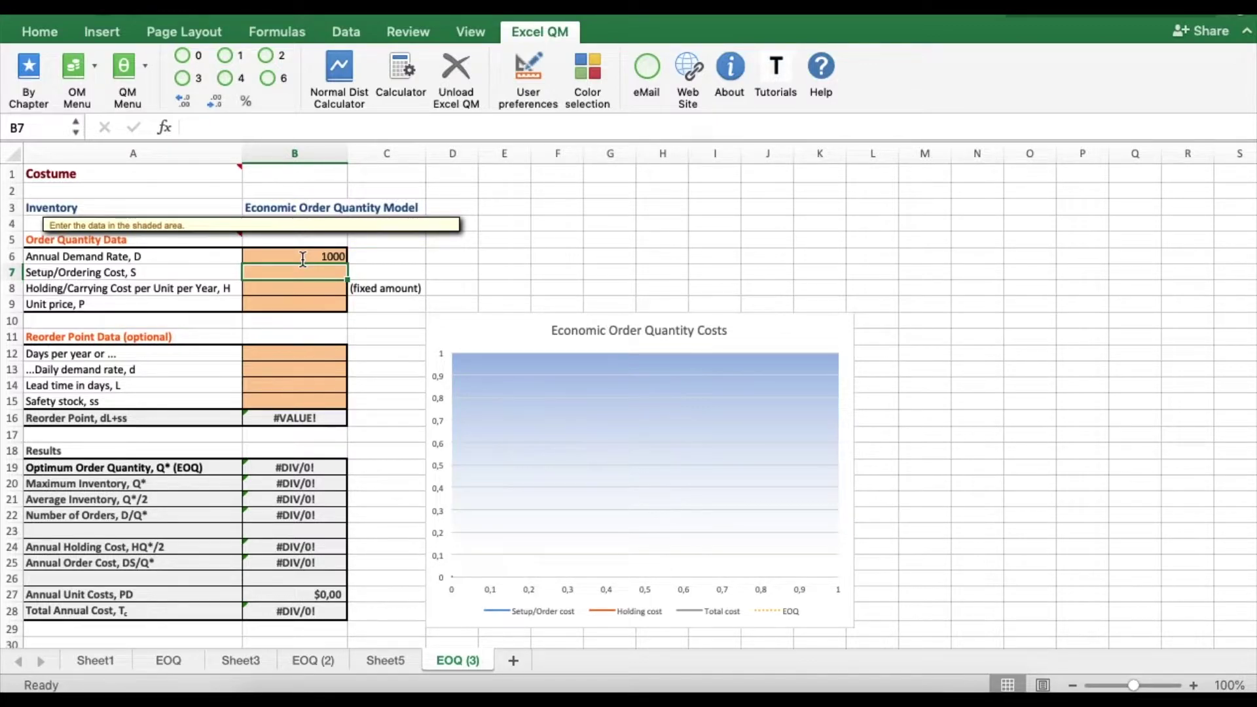
text(100)
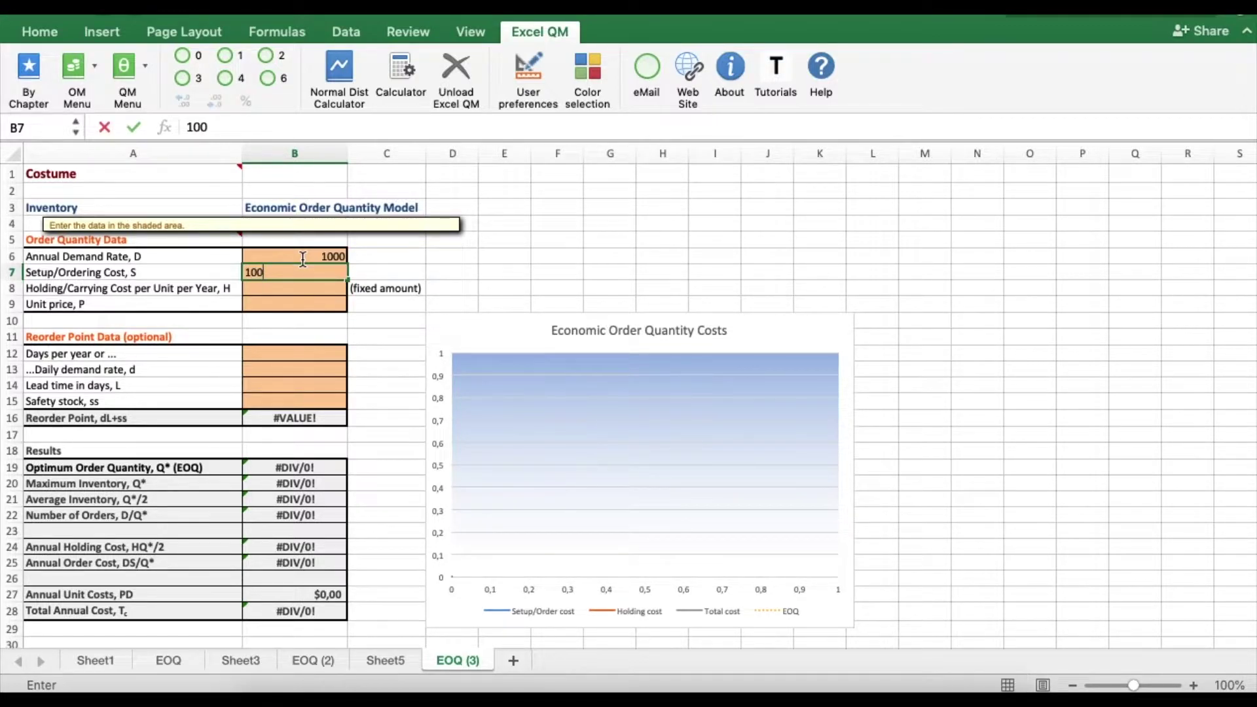
key(Return)
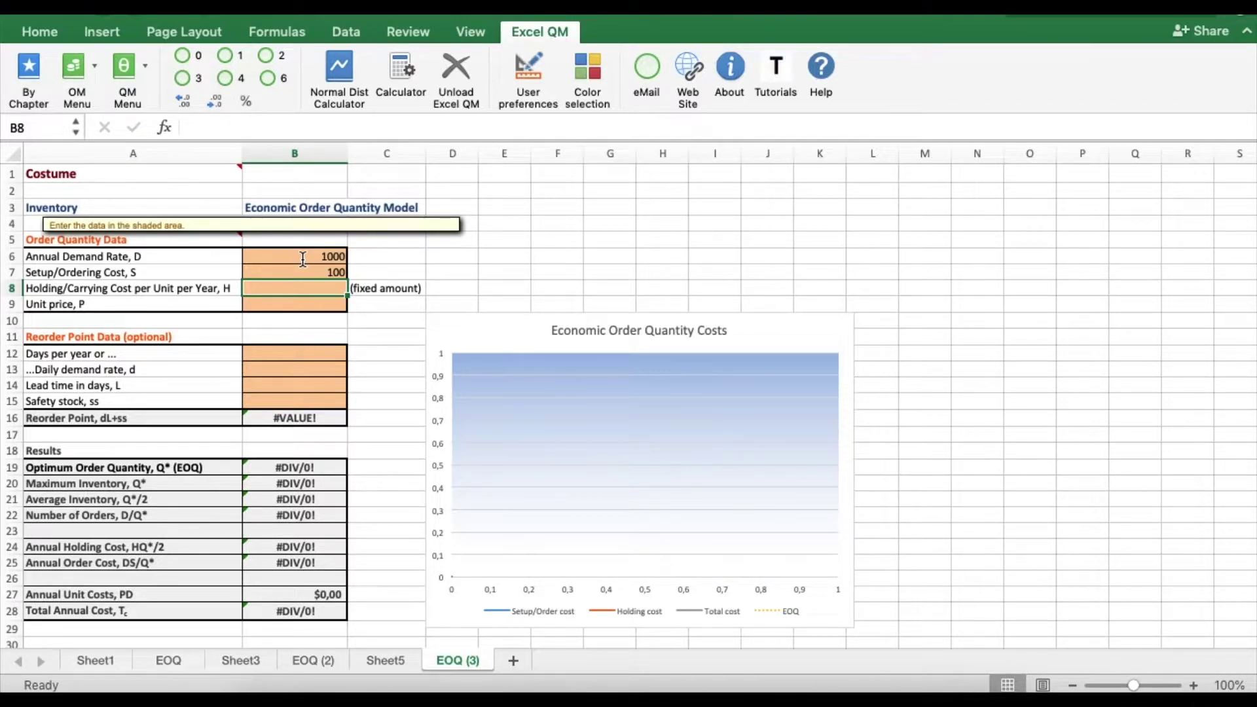
text(5)
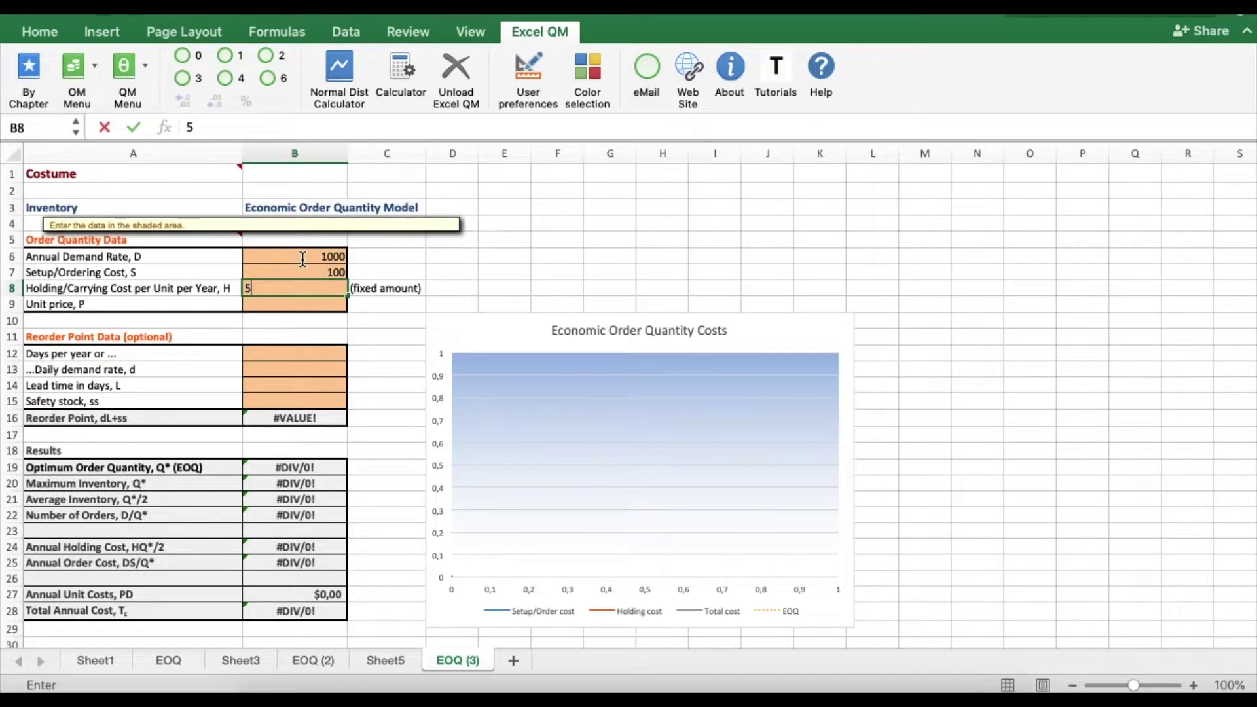
key(Return)
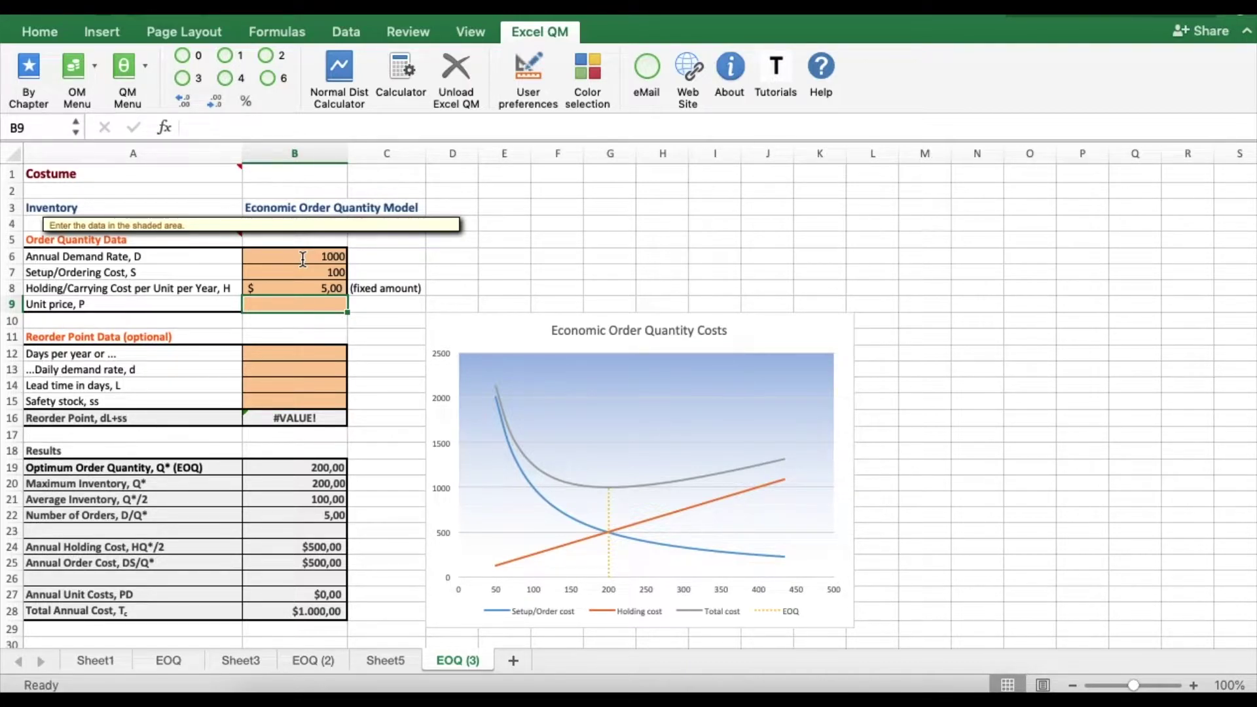
Review the entered demand and cost values, and examine the formulas for the optimum order quantity and number of orders
key(Up)
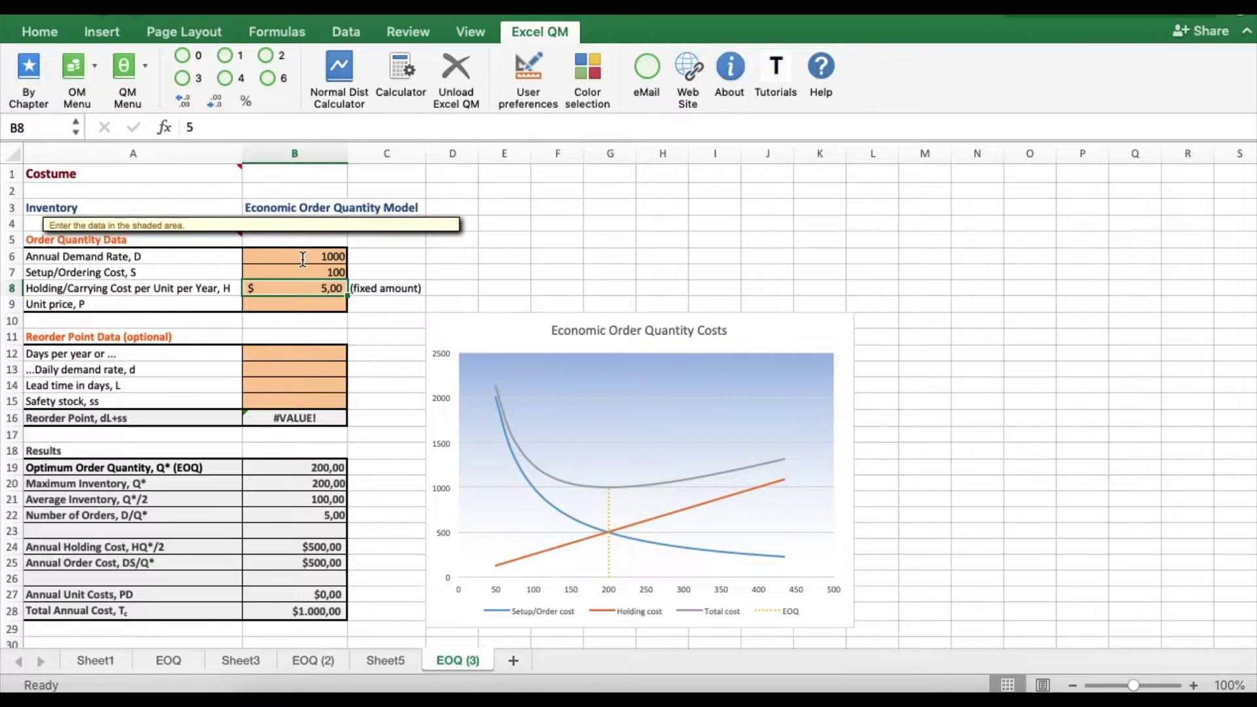
key(Up)
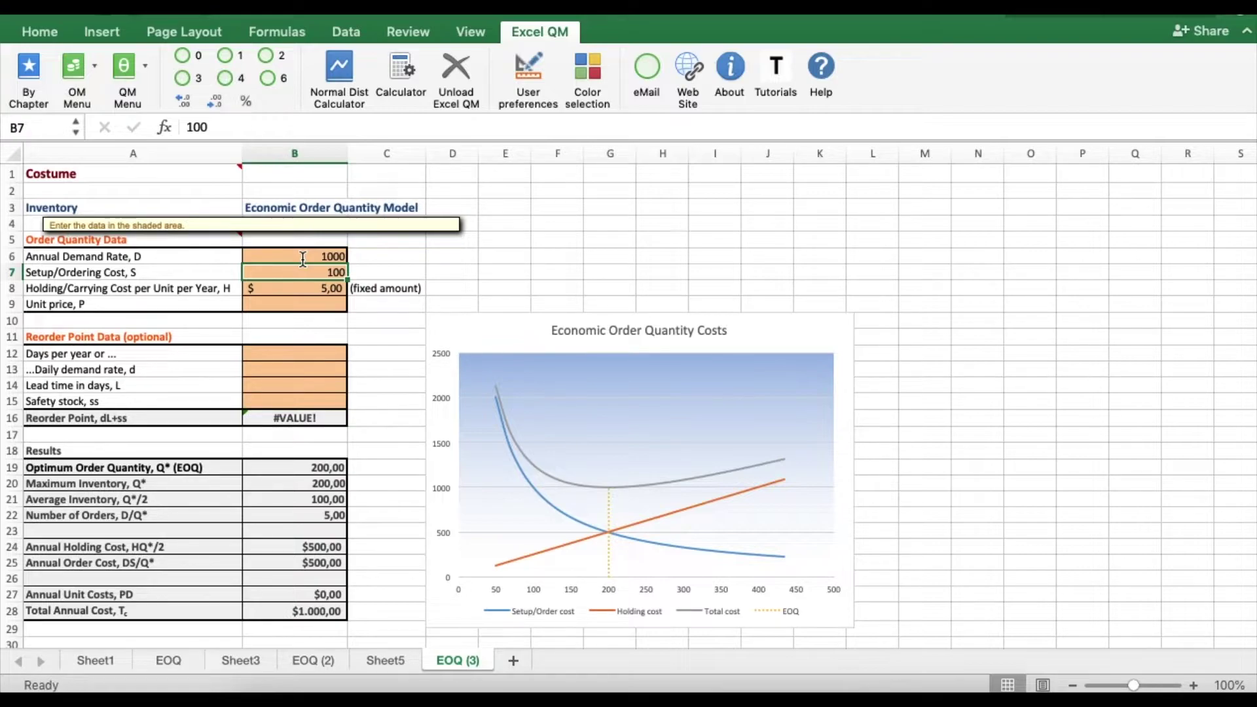
click(302, 259)
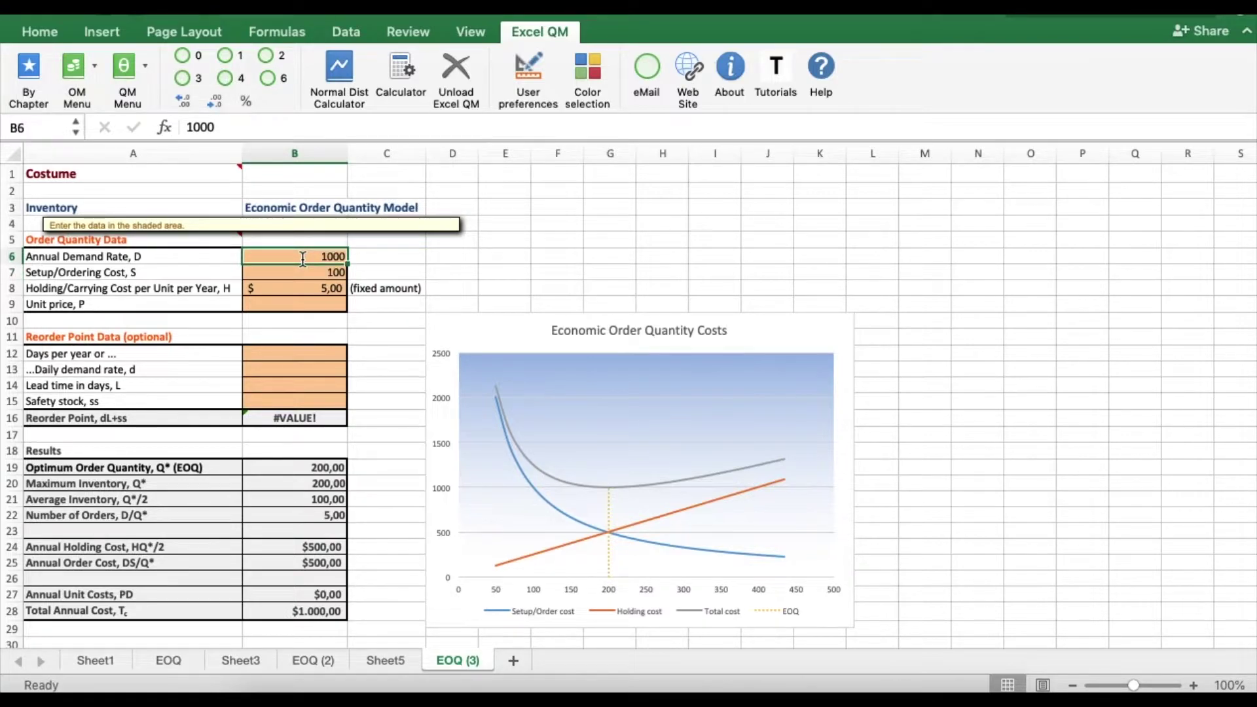
key(Return)
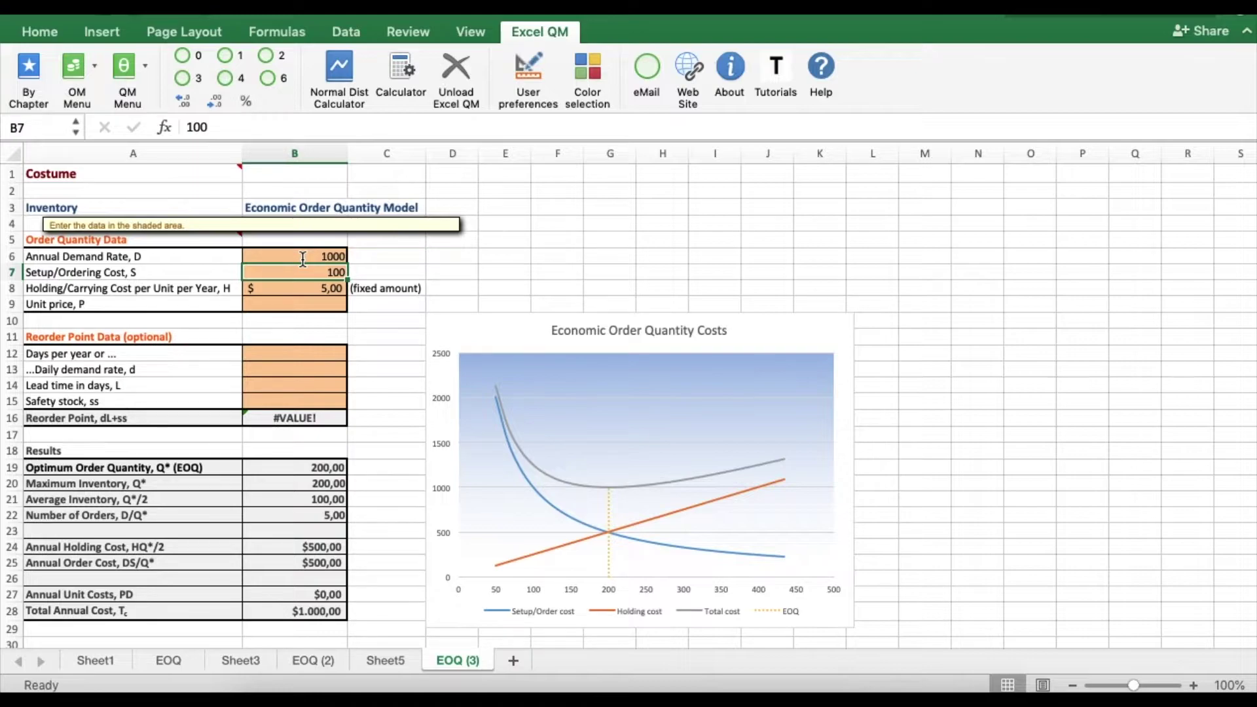
key(Return)
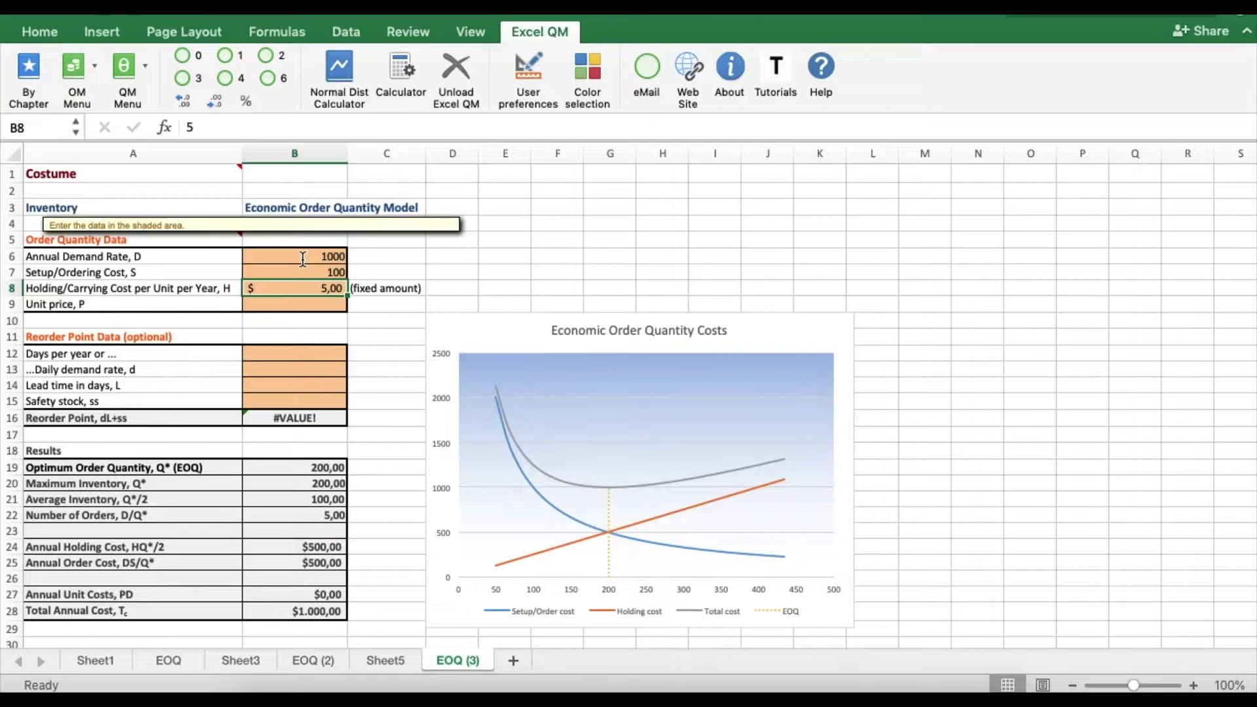
key(Down)
key(Down)
key(Down)
key(Down)
key(Down)
key(Down)
key(Down)
key(Down)
key(Down)
key(Down)
key(Down)
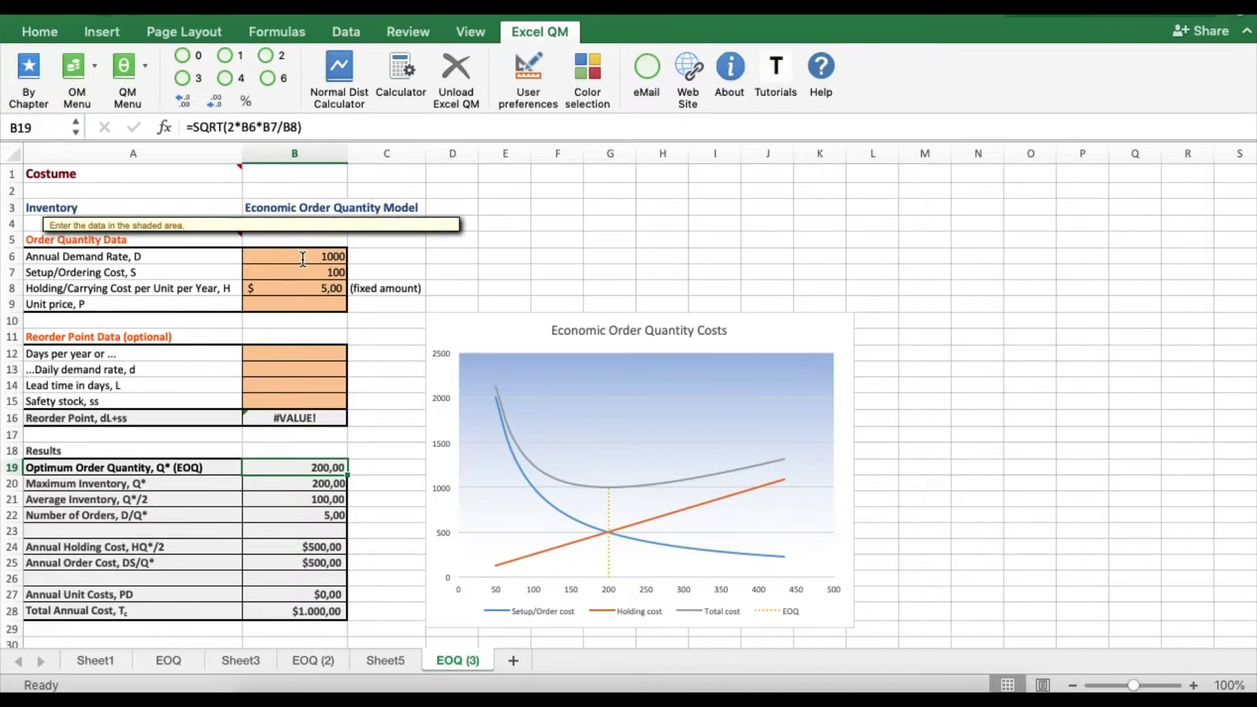
click(302, 517)
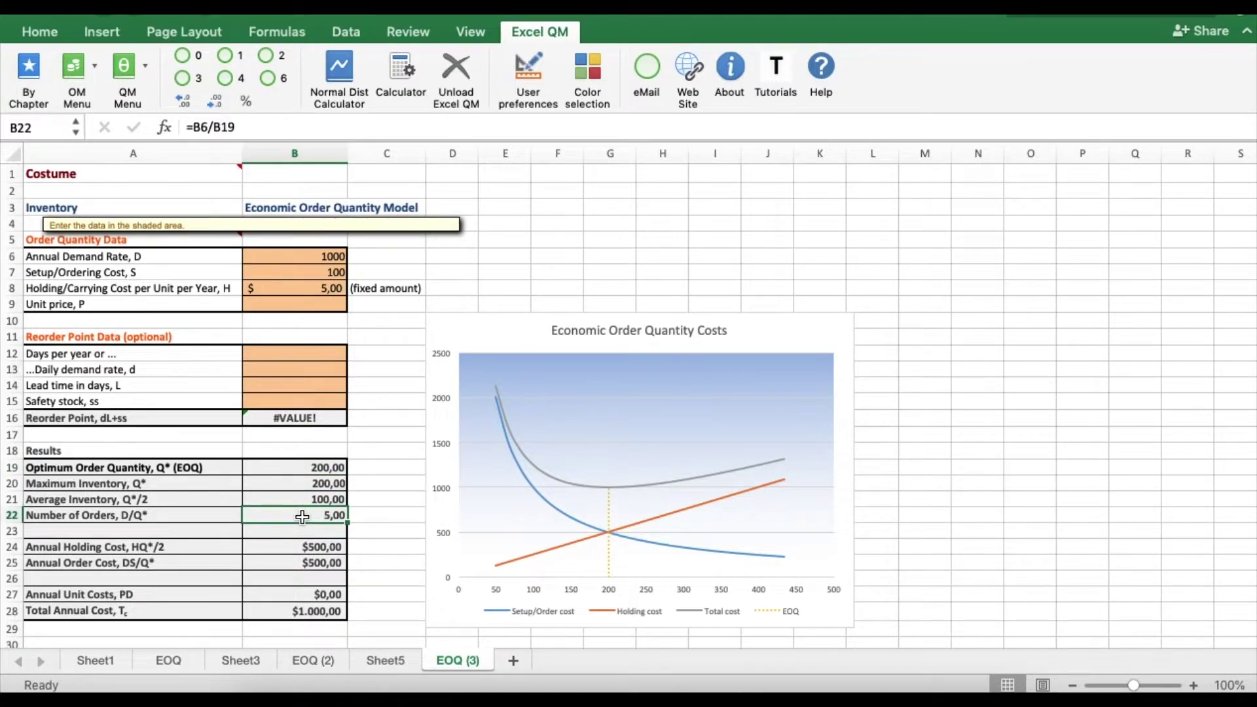
Write the analysis note "Analisis 1: Bahwa kebutuhan PT. Costume dengan permintan 1000 bahanbaku, analsis" in cell H3
click(673, 207)
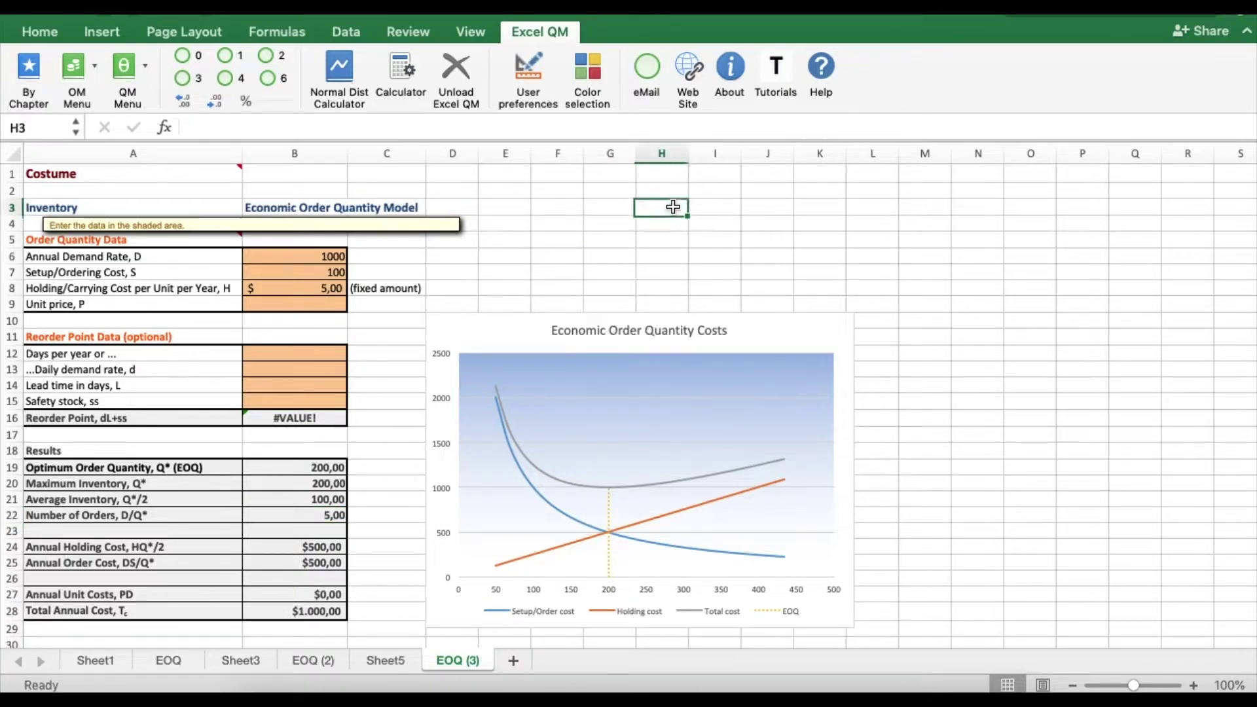
text(Aba)
key(BackSpace)
key(BackSpace)
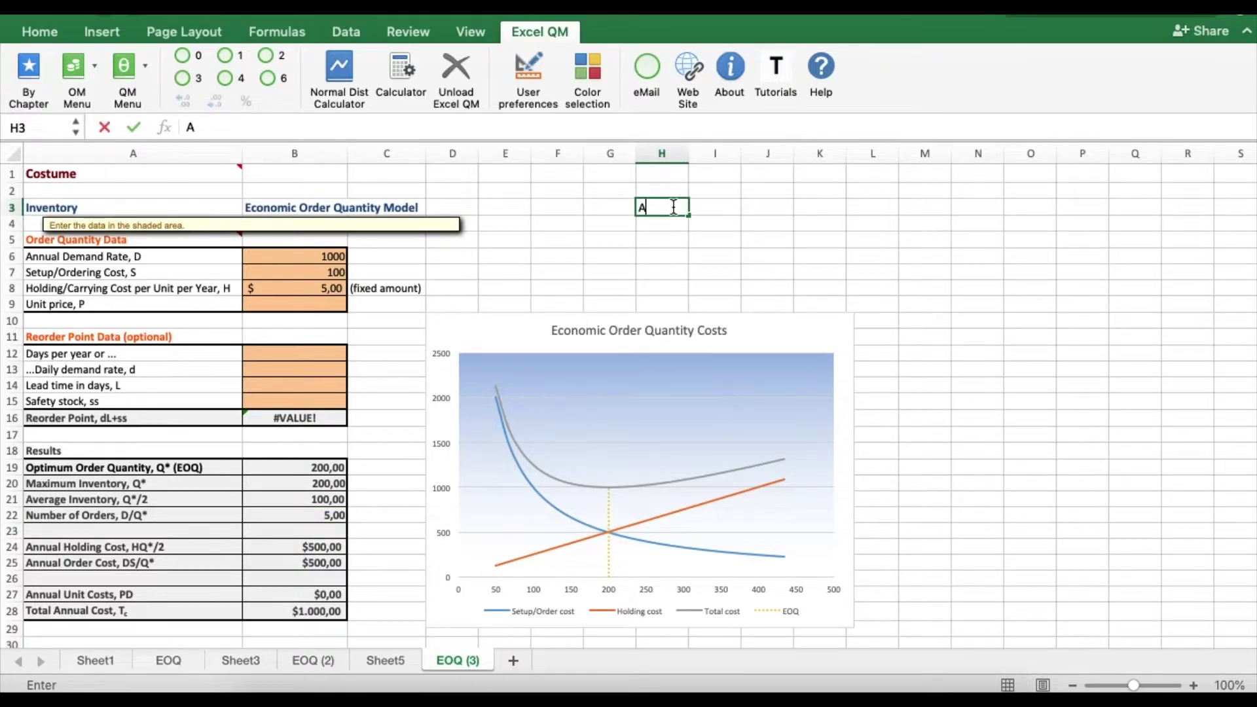
text(nalisis 1: Ba)
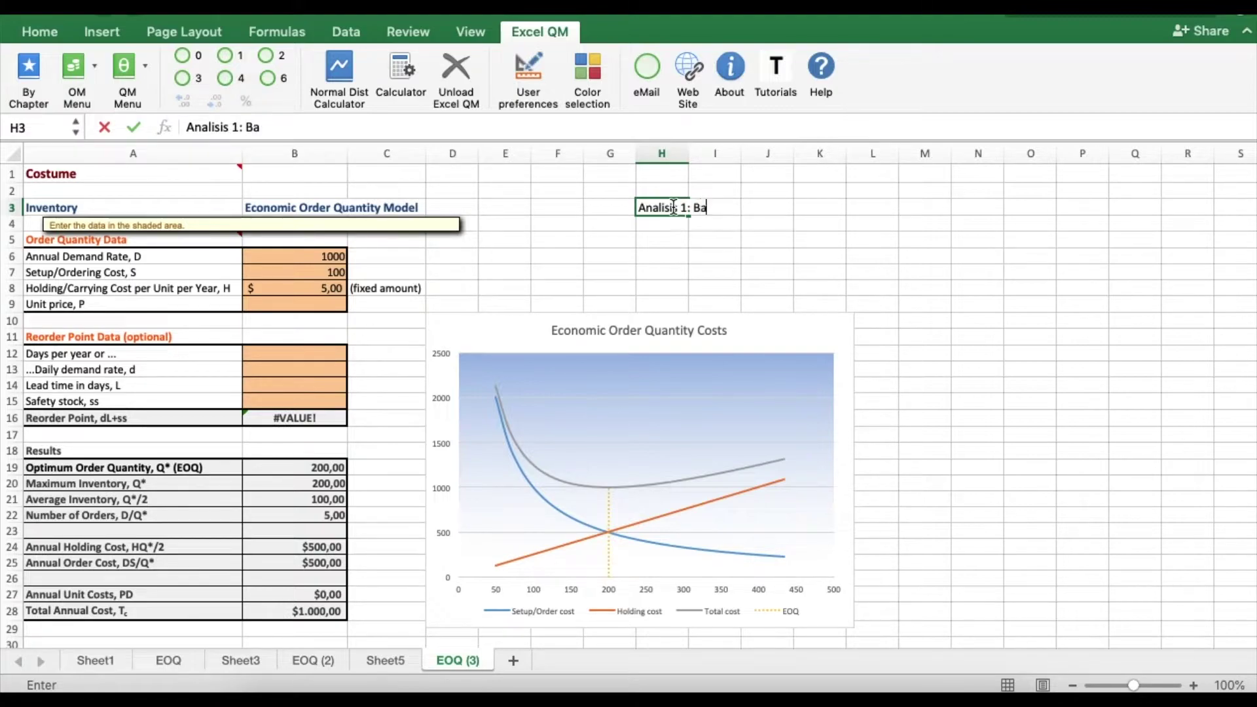
text(hwa kebutuhan)
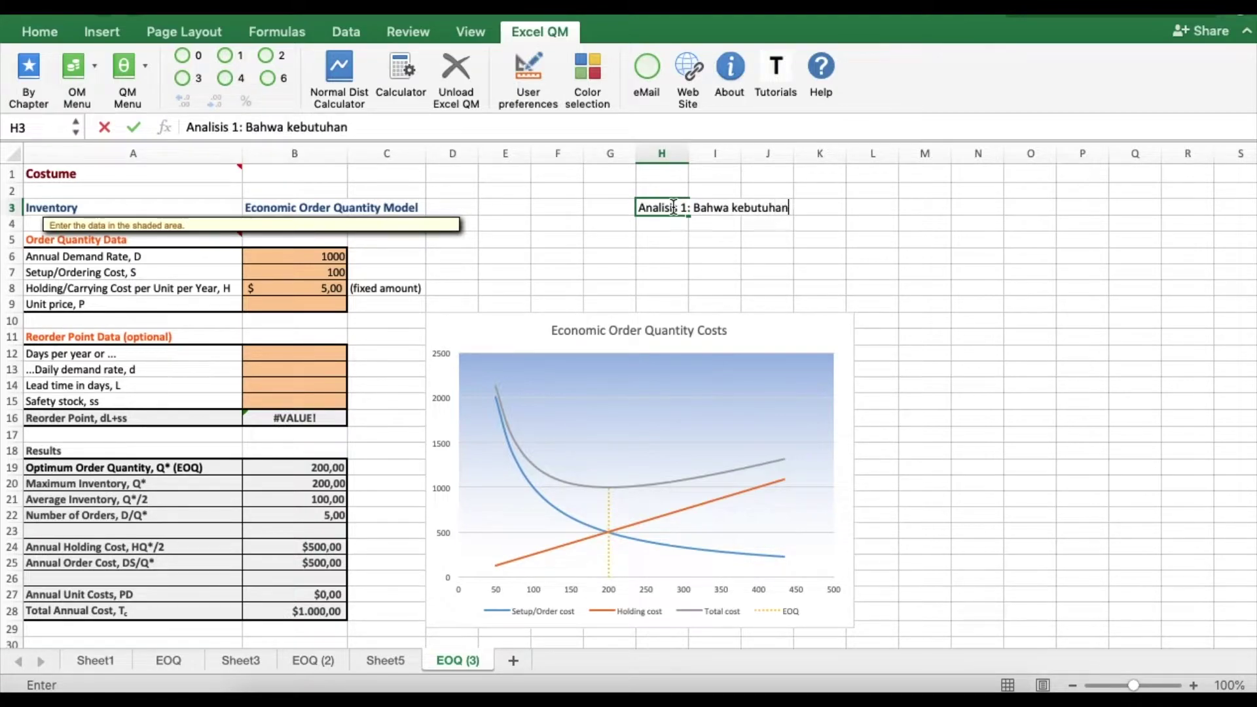
text( PT. Costume denga)
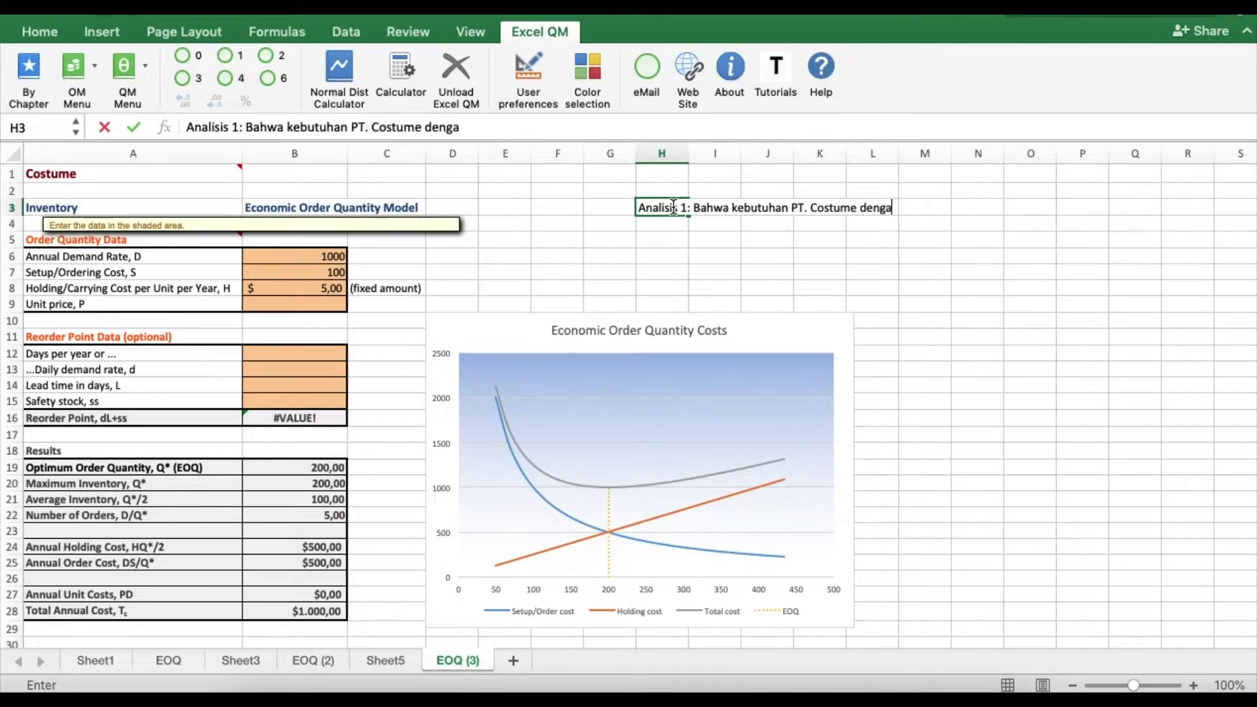
text(n permintan 1000)
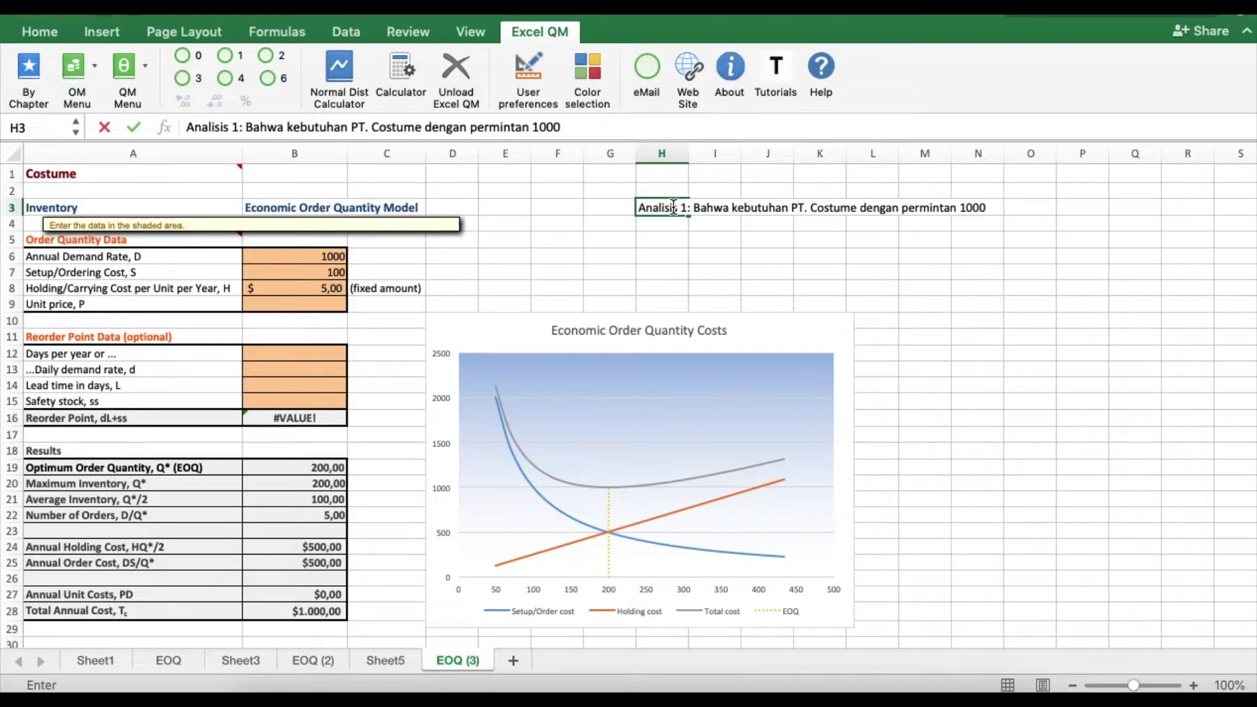
text(bahanbaku, ada na)
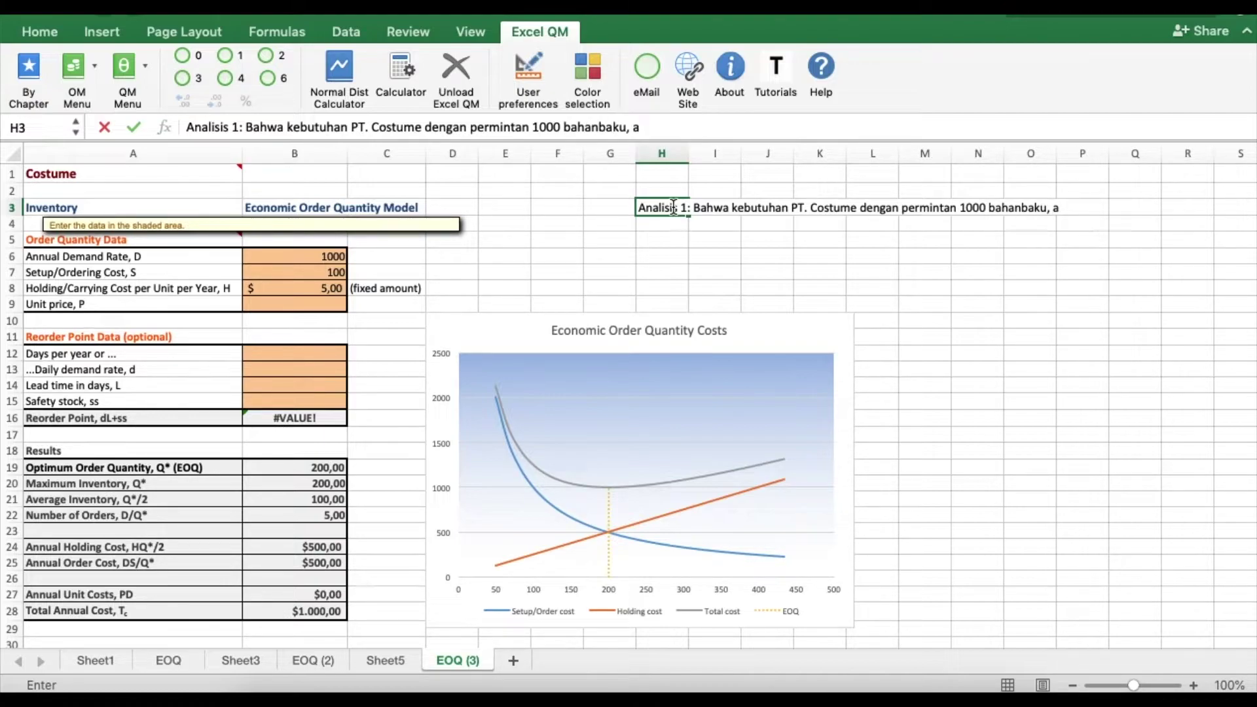
key(BackSpace)
key(BackSpace)
key(BackSpace)
key(BackSpace)
key(BackSpace)
key(BackSpace)
text(analsis)
key(Return)
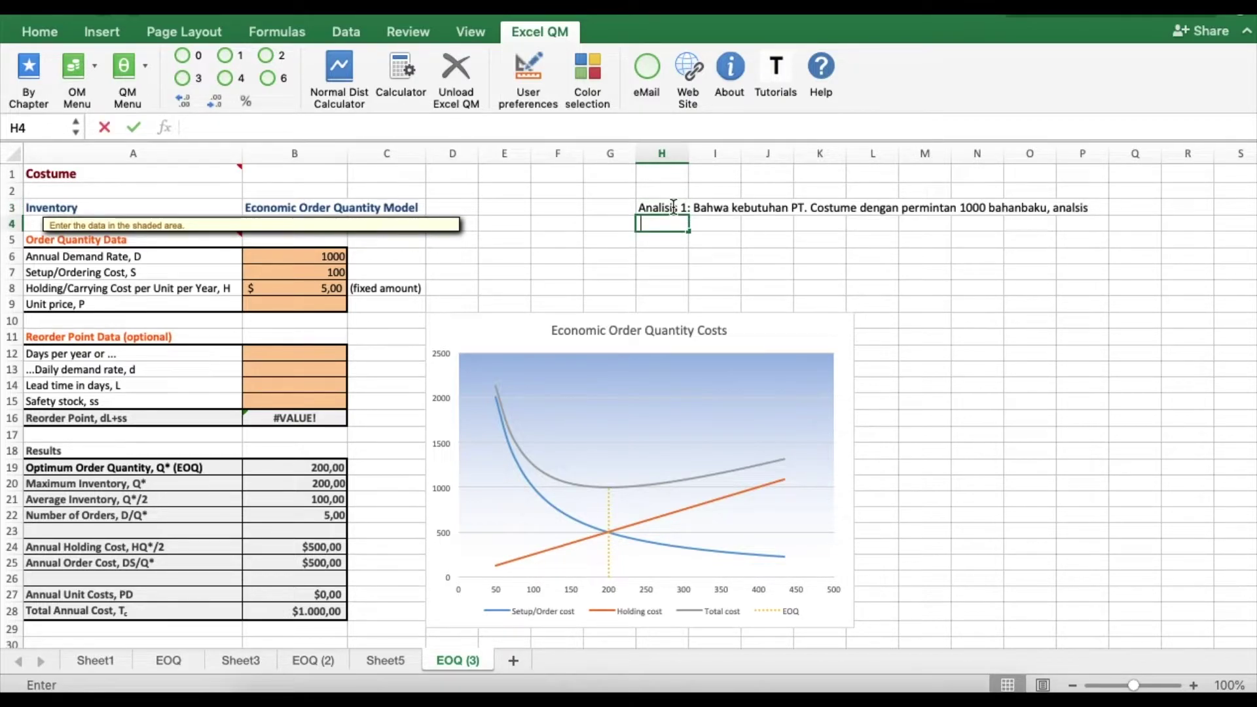
Continue the analysis in cell I4 with "EOQ menunjukkan jumlah order yaitu 200 unit, yang dilakukan sebanyak 5 kali"
key(Right)
text(EQ)
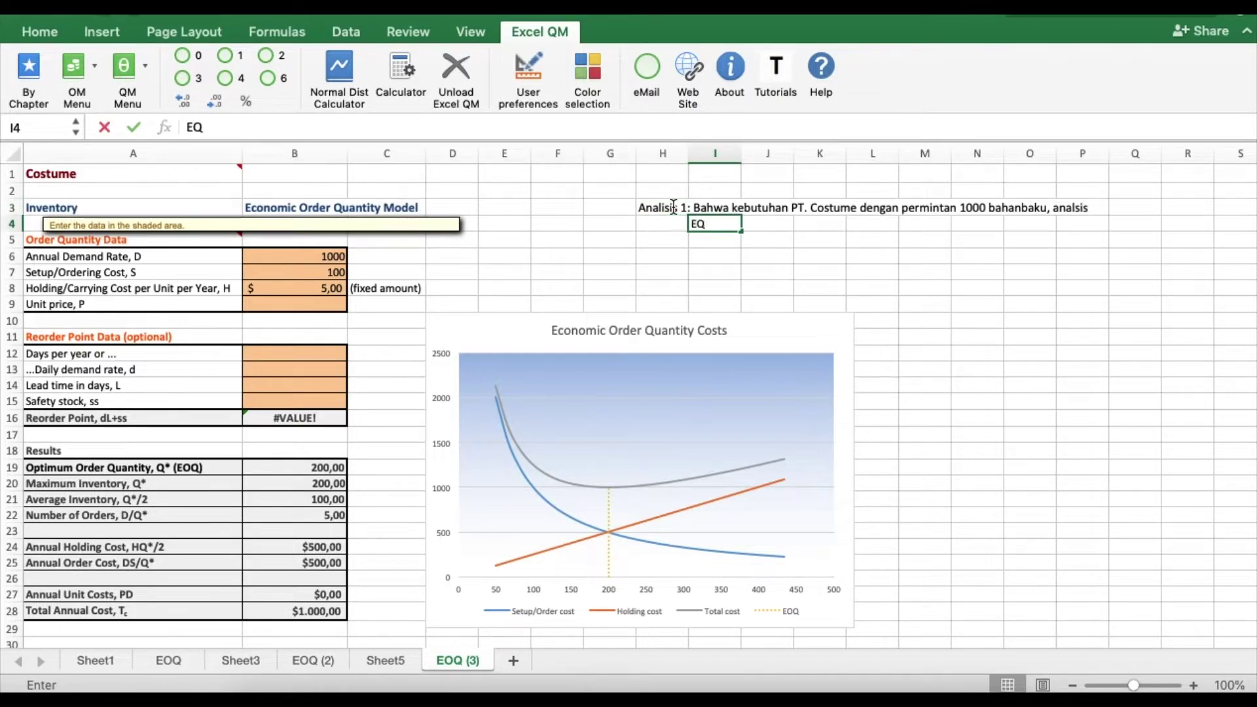
text(Q ne)
key(BackSpace)
key(BackSpace)
key(BackSpace)
key(BackSpace)
key(BackSpace)
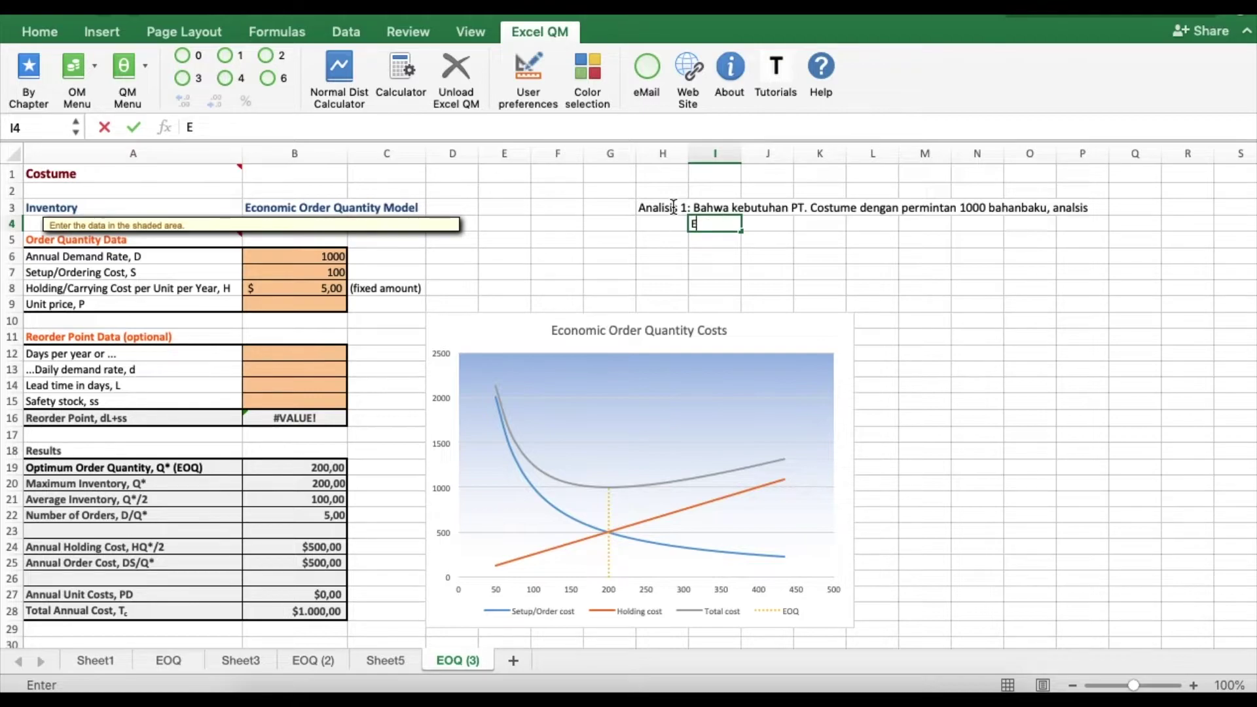
text(OQ menunjukkan b)
key(BackSpace)
text(jumlah)
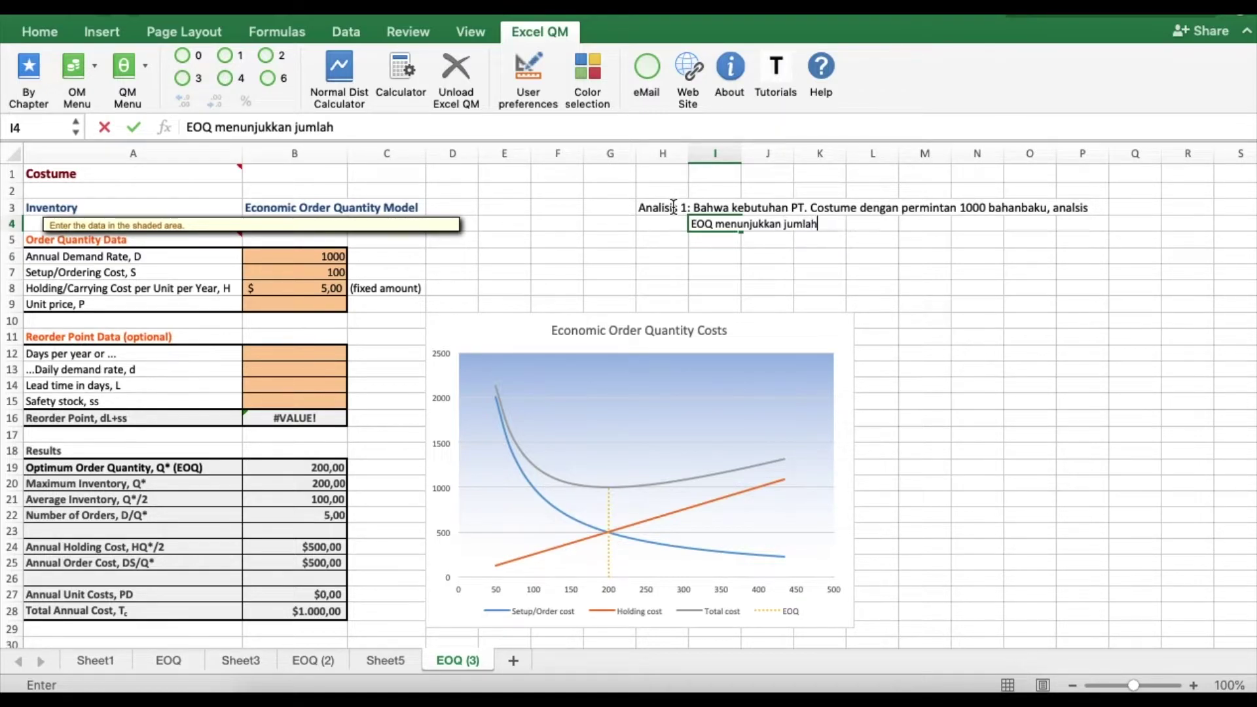
text( order yaitu 200)
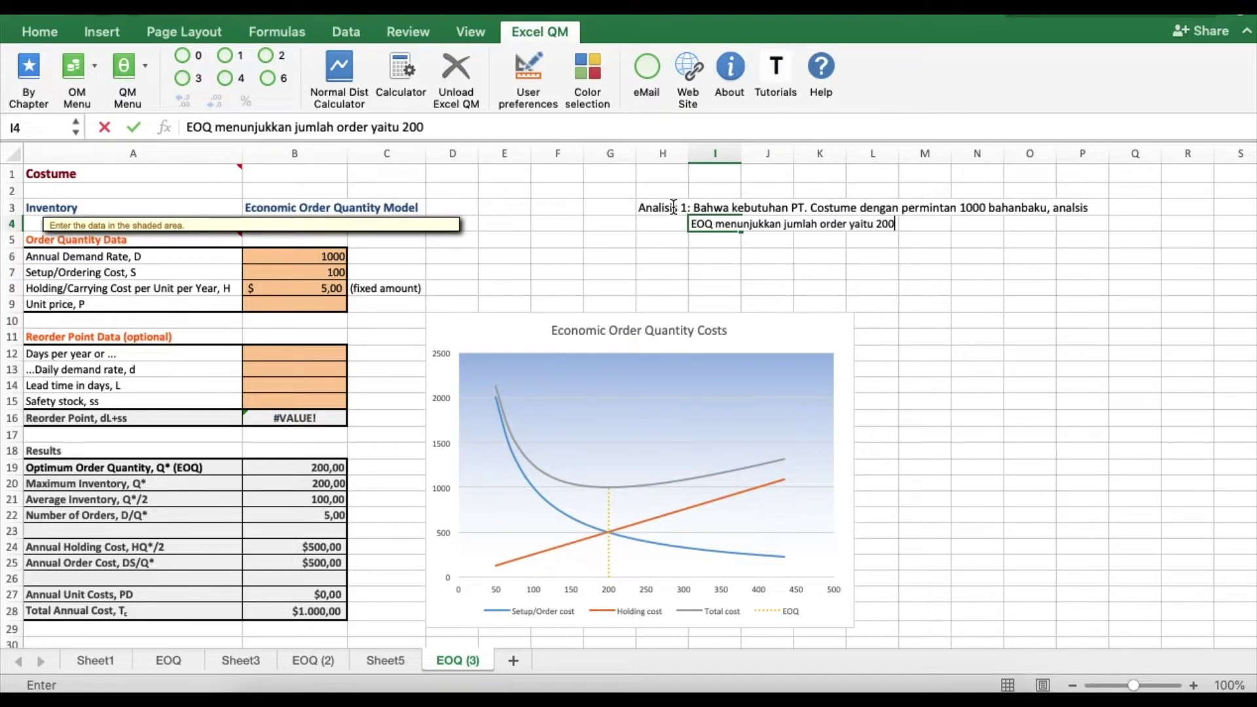
text( unit, yang dilakukan se)
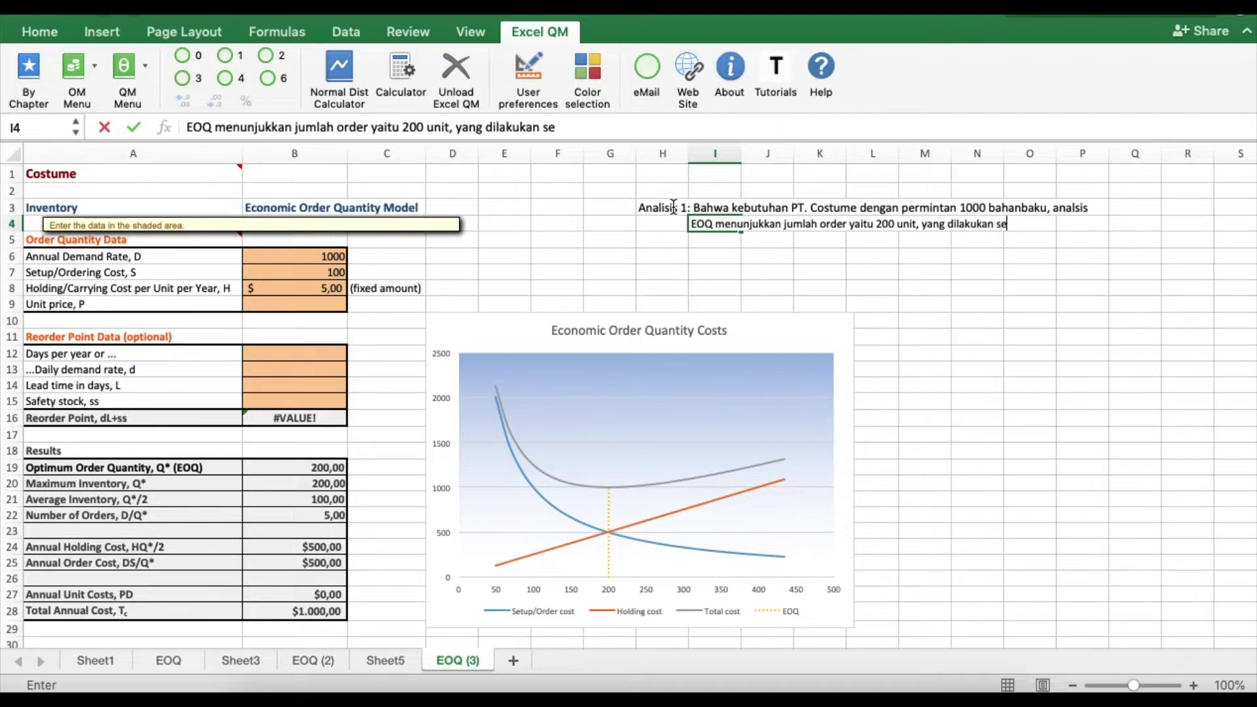
text(banyak 5 kali)
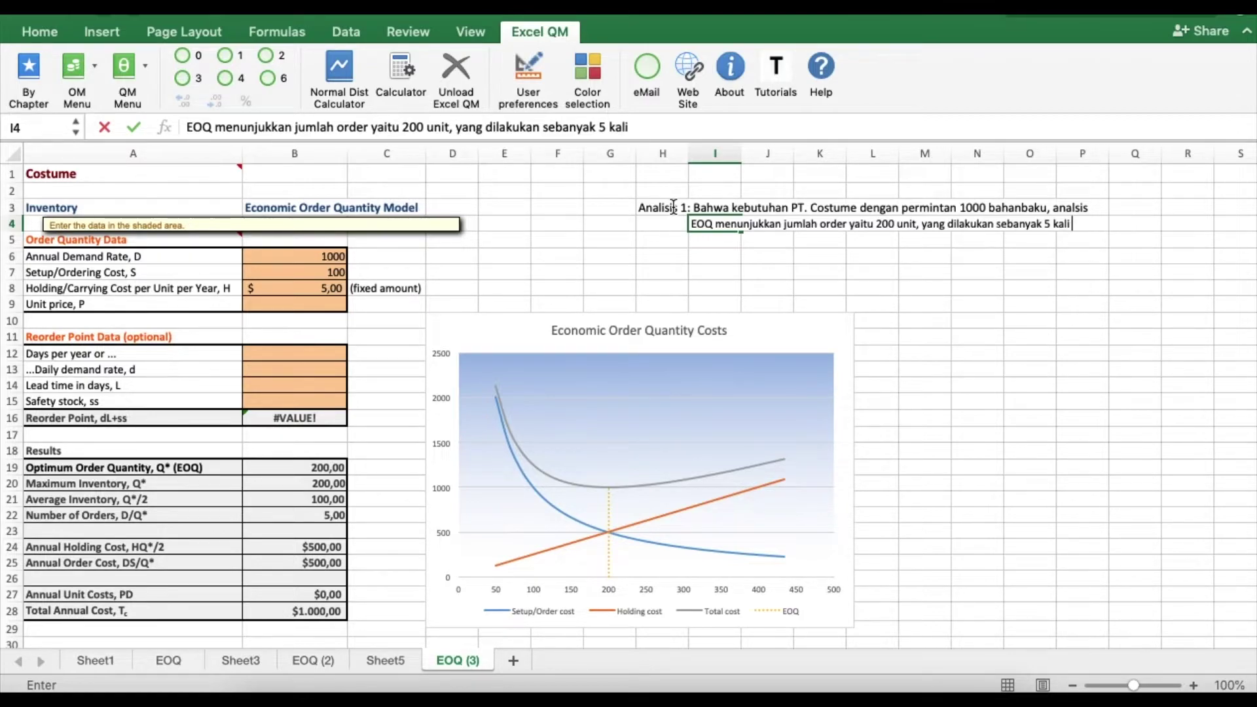
key(Return)
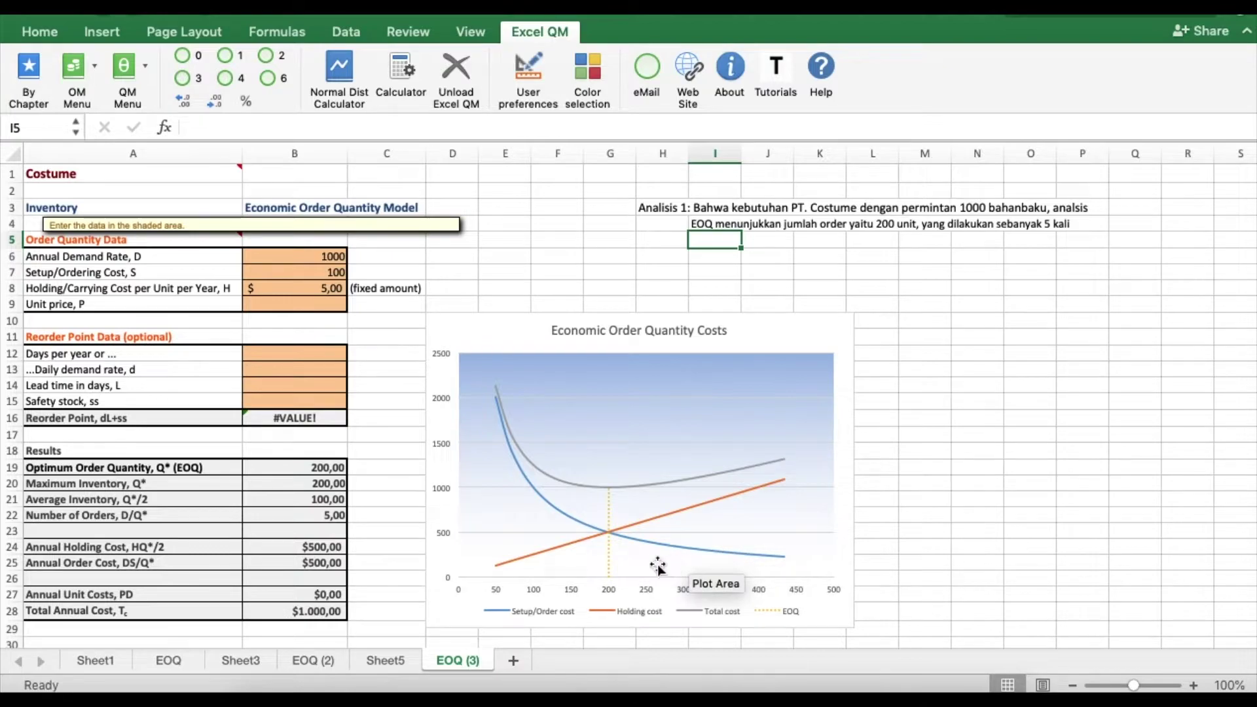
Read the holding cost and setup/order cost at an order quantity of 100 on the Economic Order Quantity Costs chart
mouse_move(601, 537)
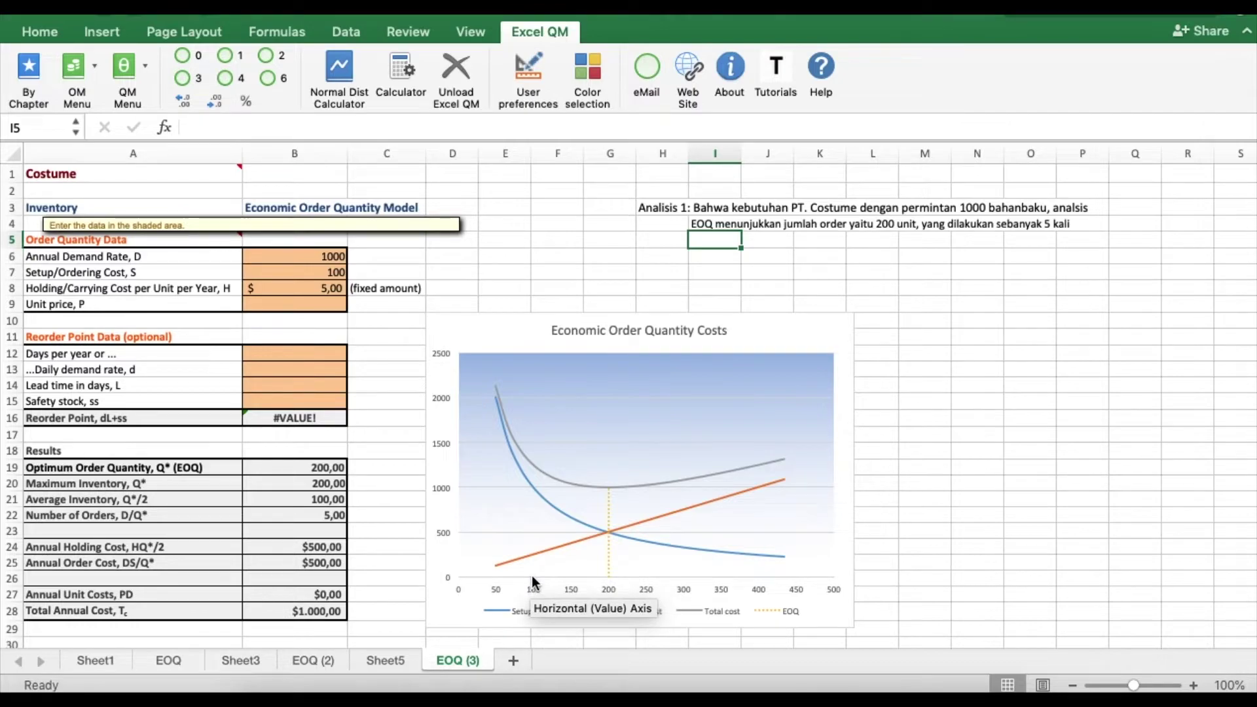
mouse_move(608, 503)
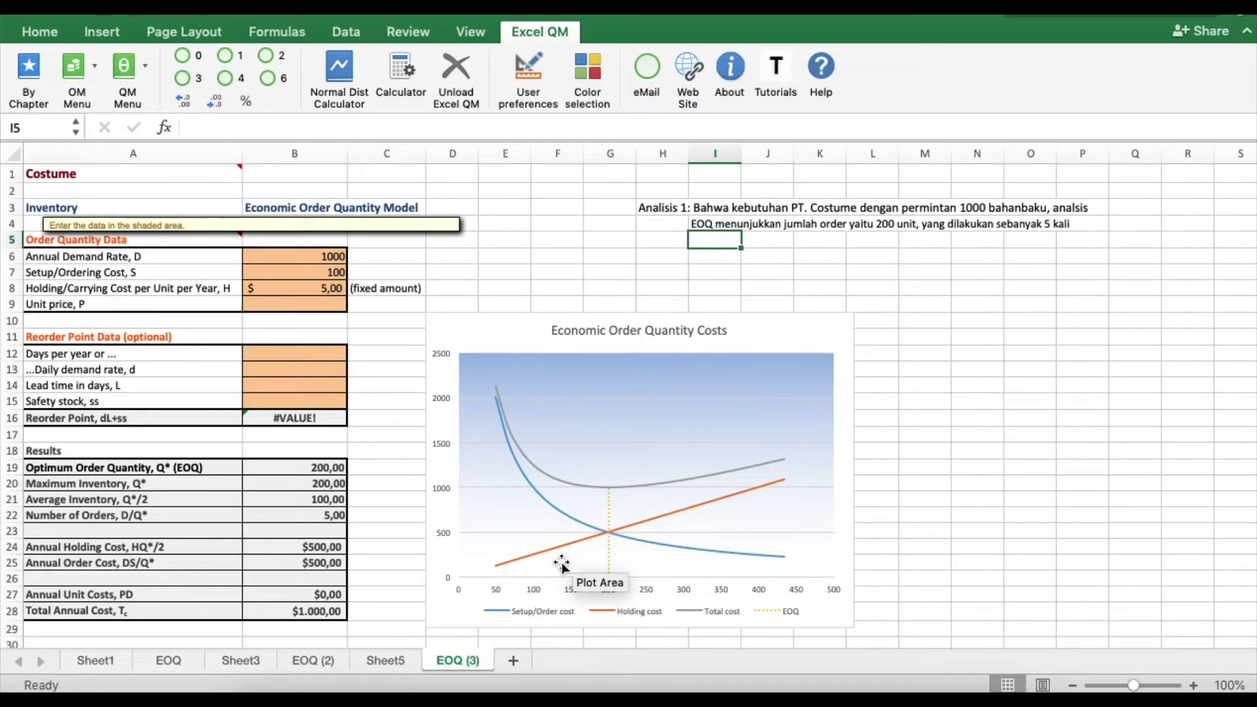
mouse_move(536, 556)
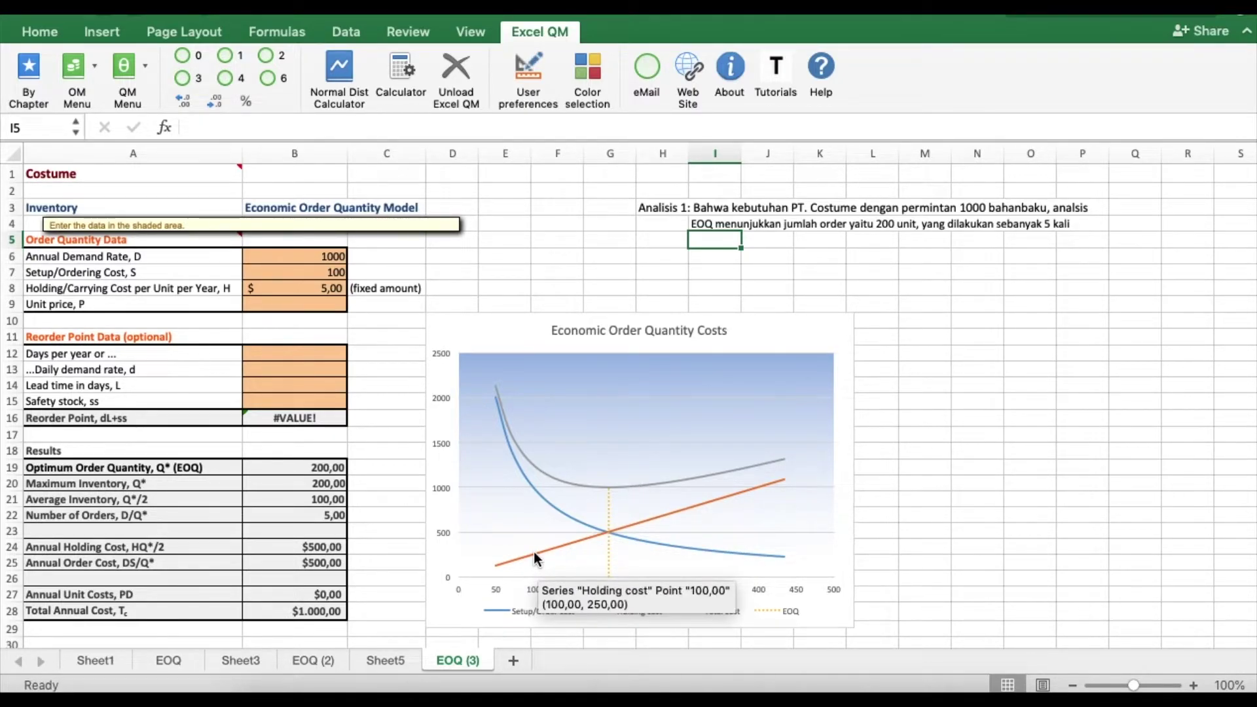
mouse_move(533, 488)
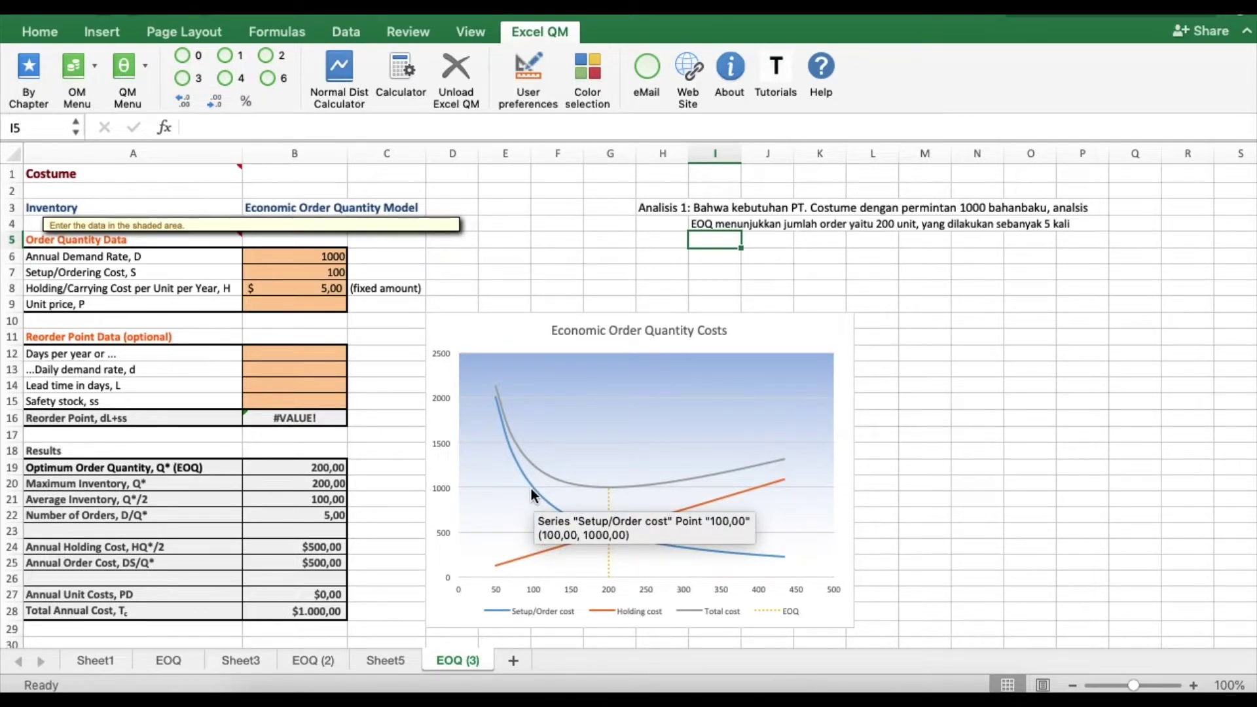
Compare the setup/order and holding costs on the chart below, above and at the EOQ line, and check the number of orders formula
mouse_move(532, 466)
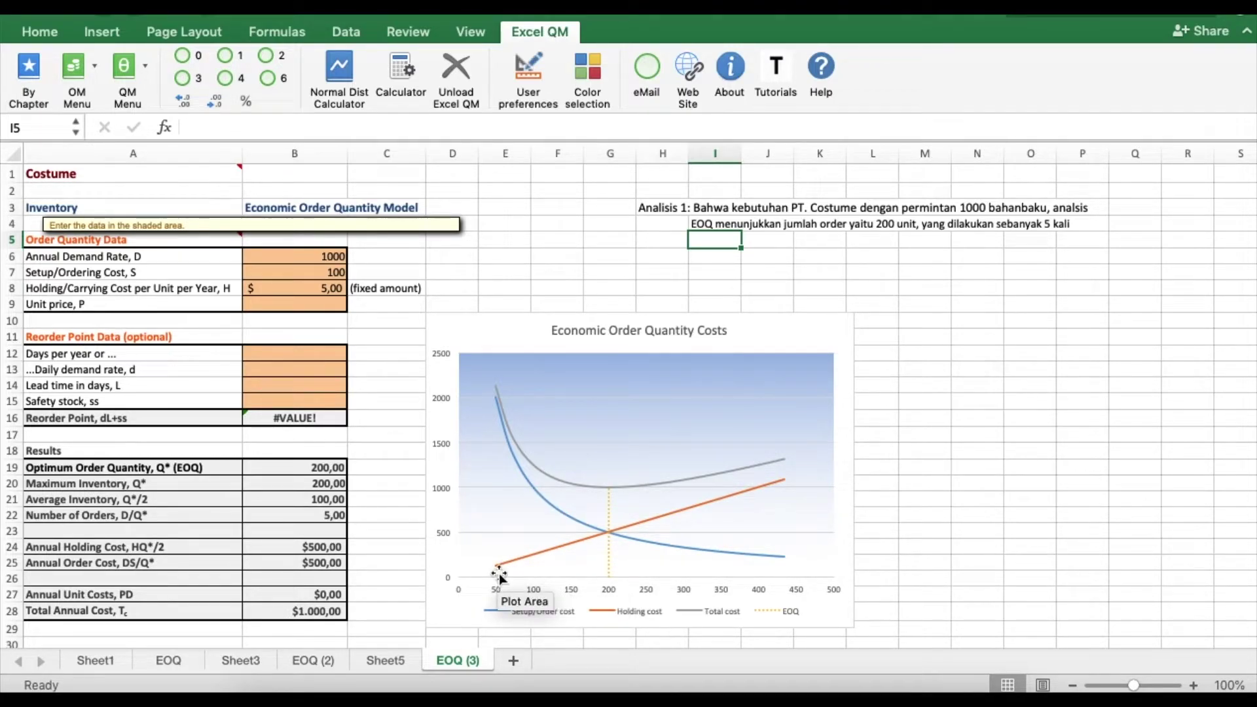
mouse_move(498, 567)
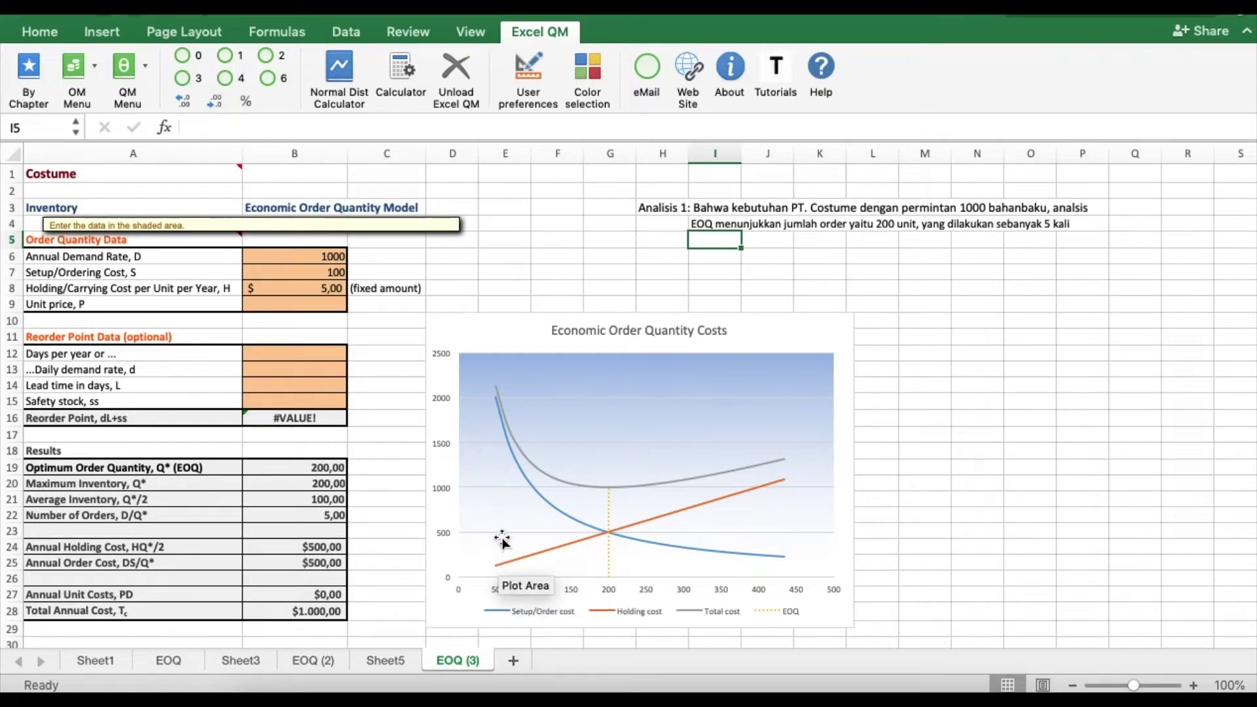
mouse_move(508, 442)
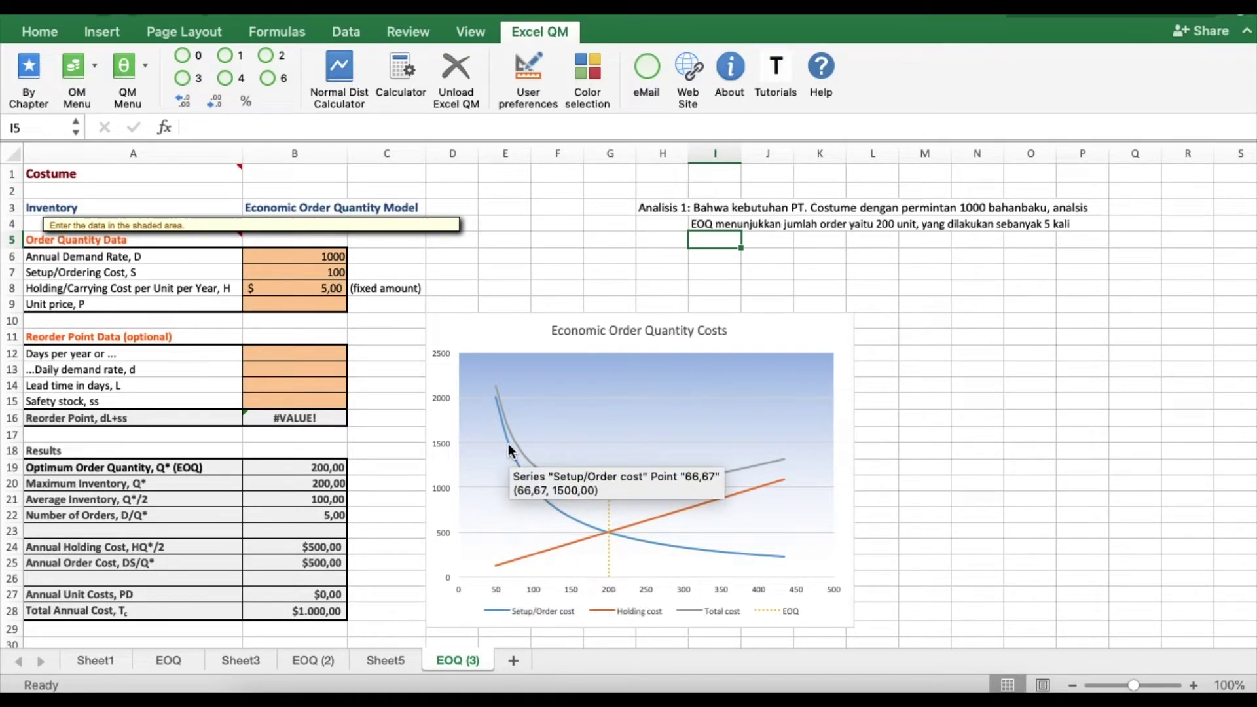
mouse_move(508, 420)
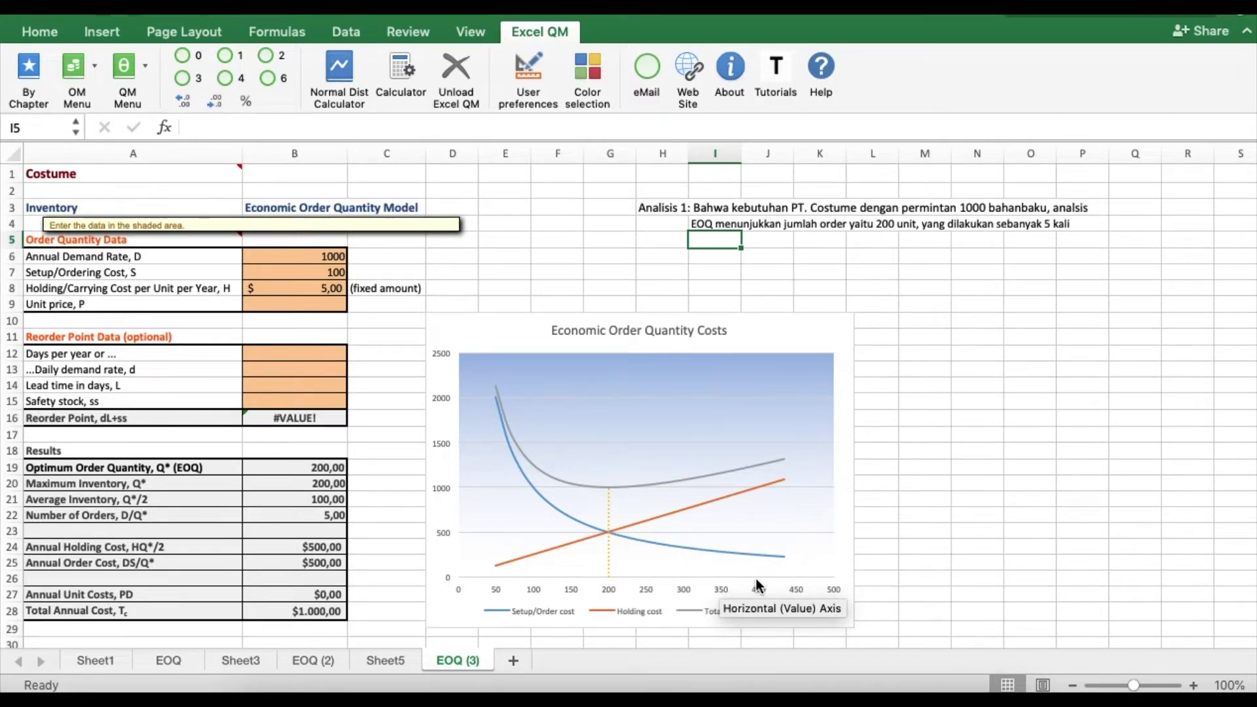
mouse_move(753, 494)
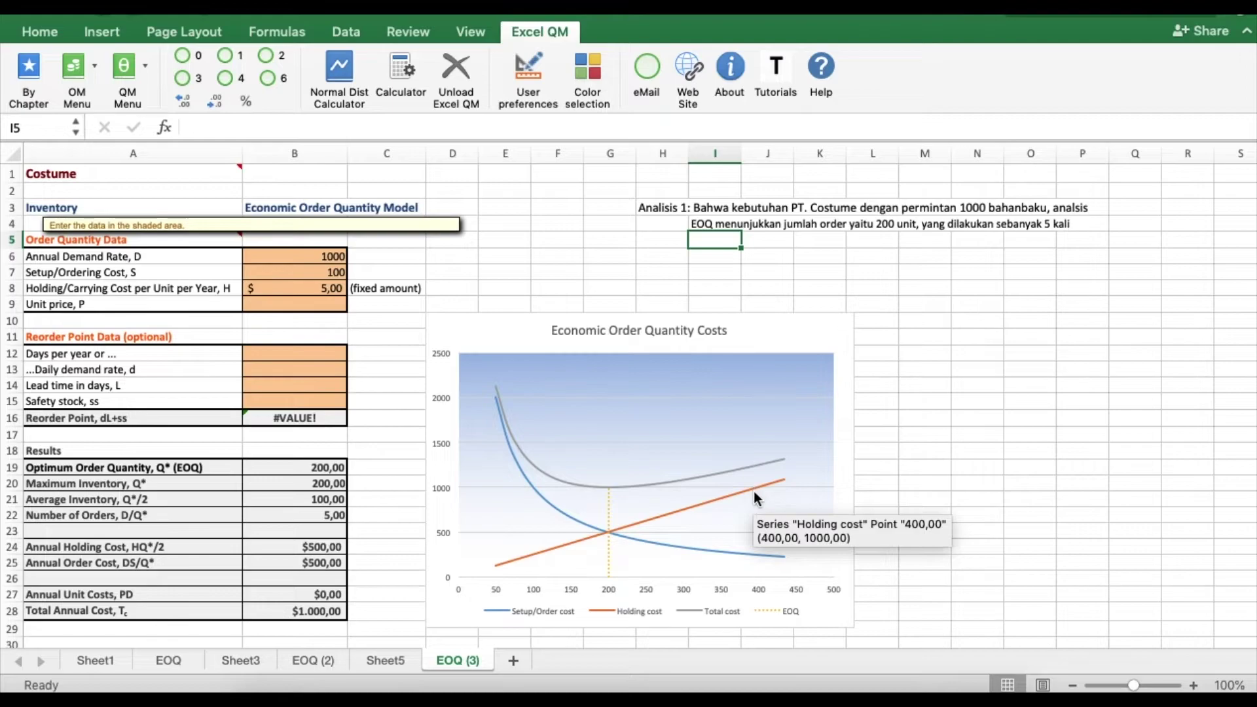
mouse_move(745, 555)
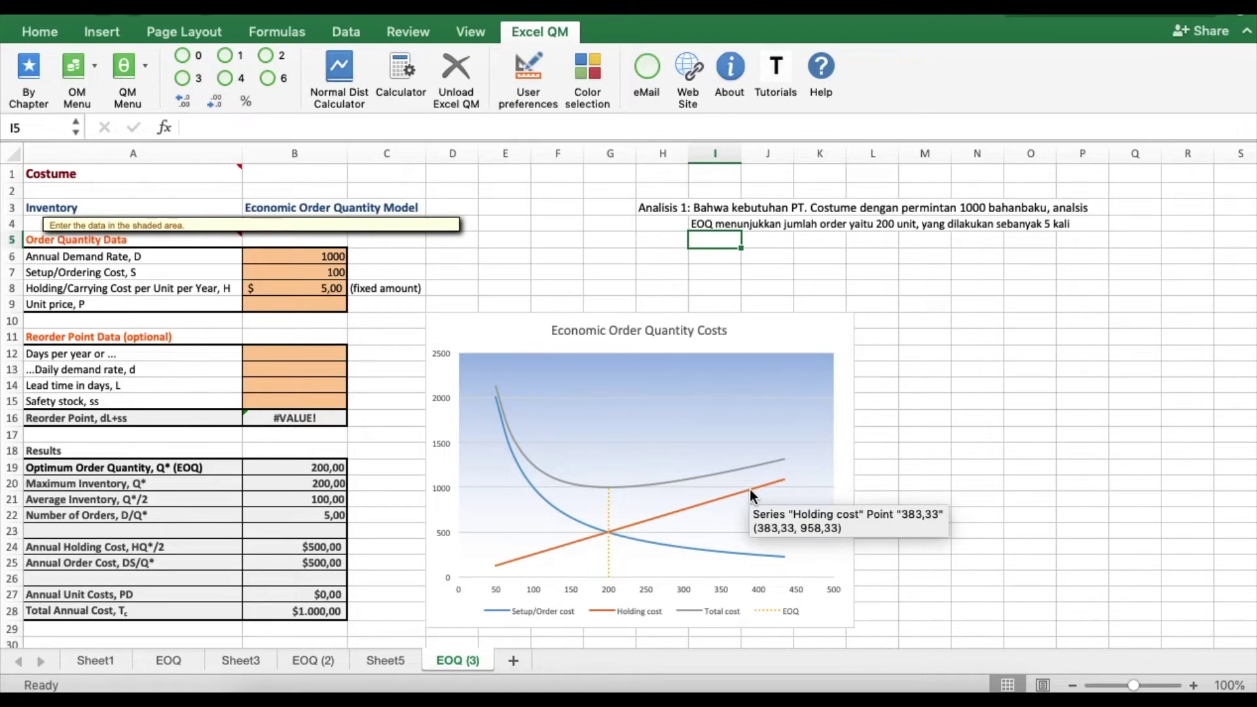
mouse_move(752, 466)
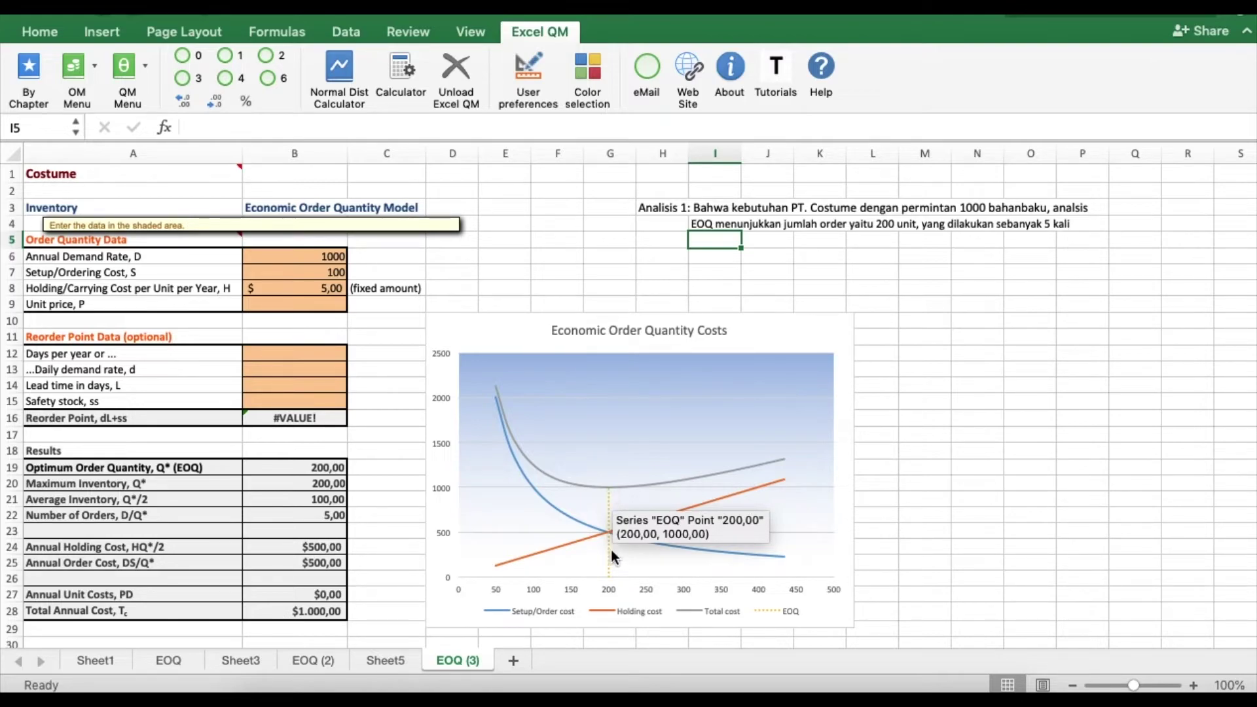
mouse_move(611, 578)
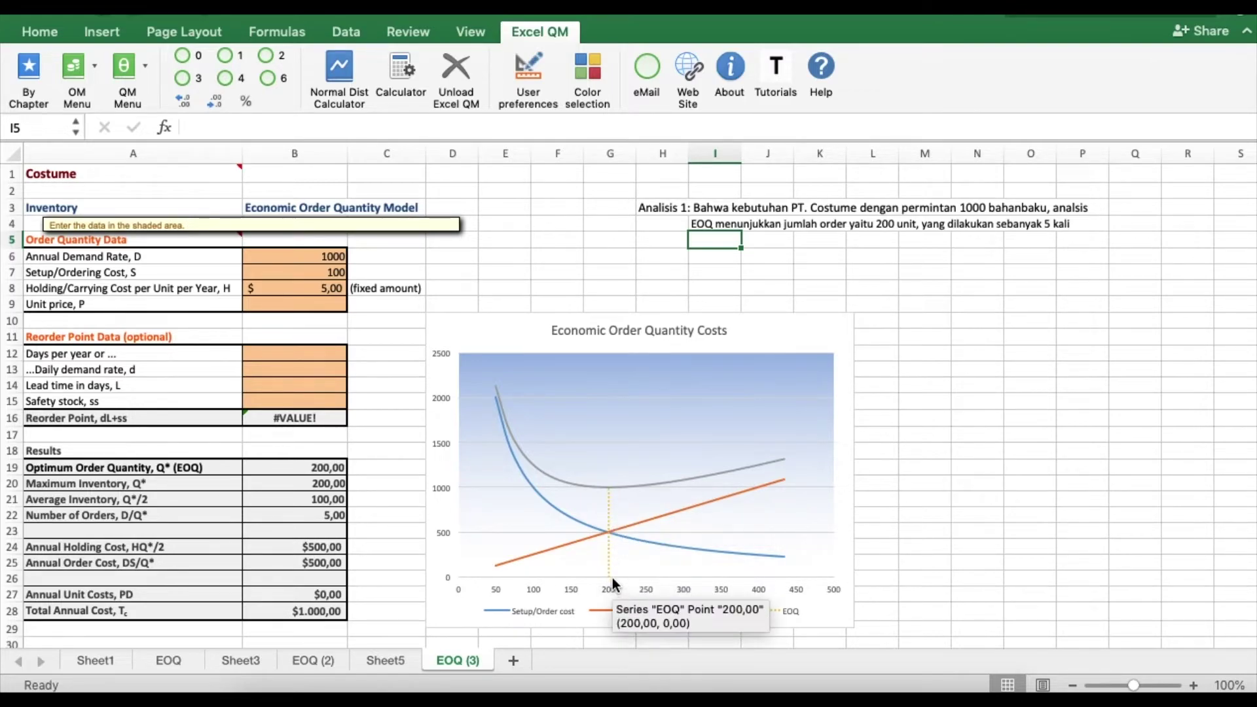
click(300, 511)
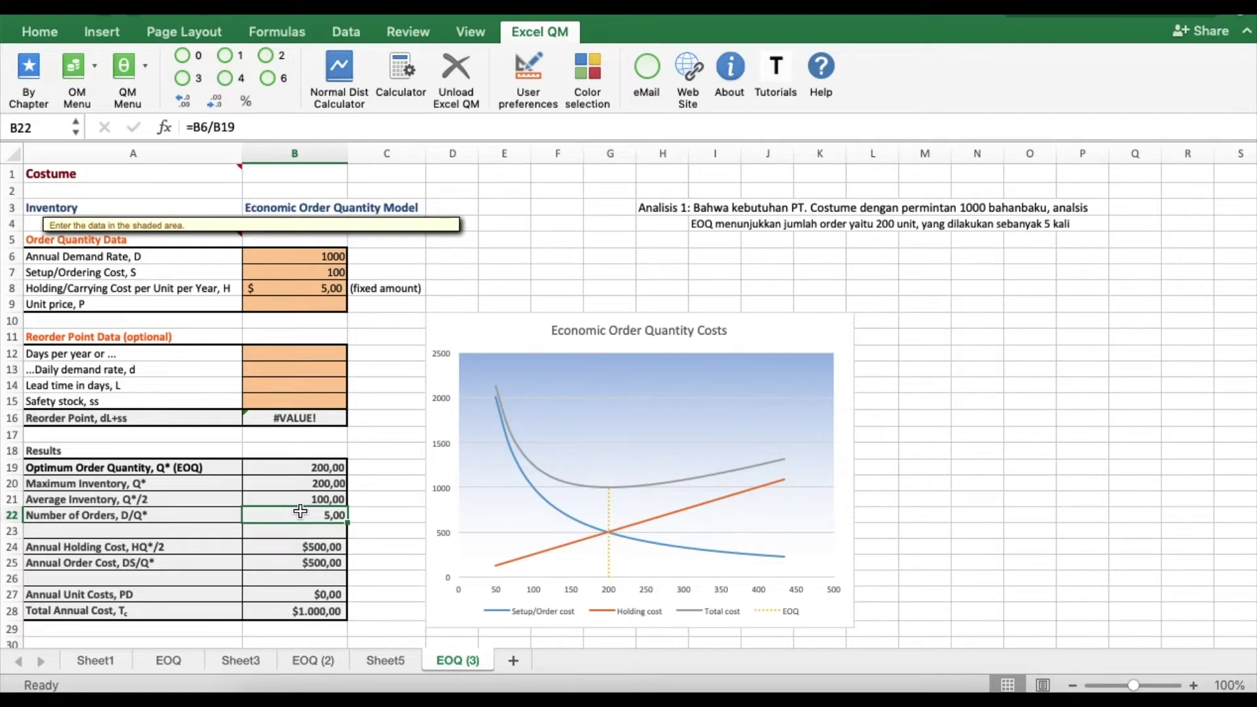
Fill in the reorder point data with 336 days per year, a lead time of 7 days and a safety stock of 25
click(313, 354)
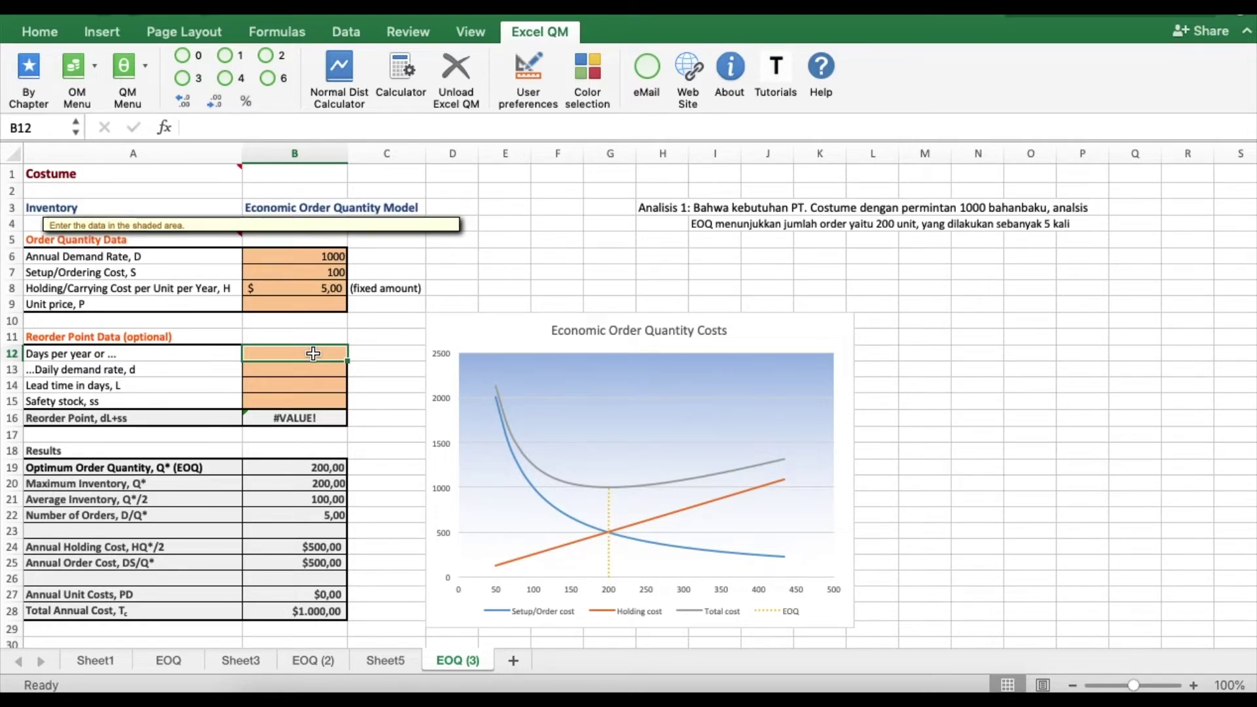
text(3)
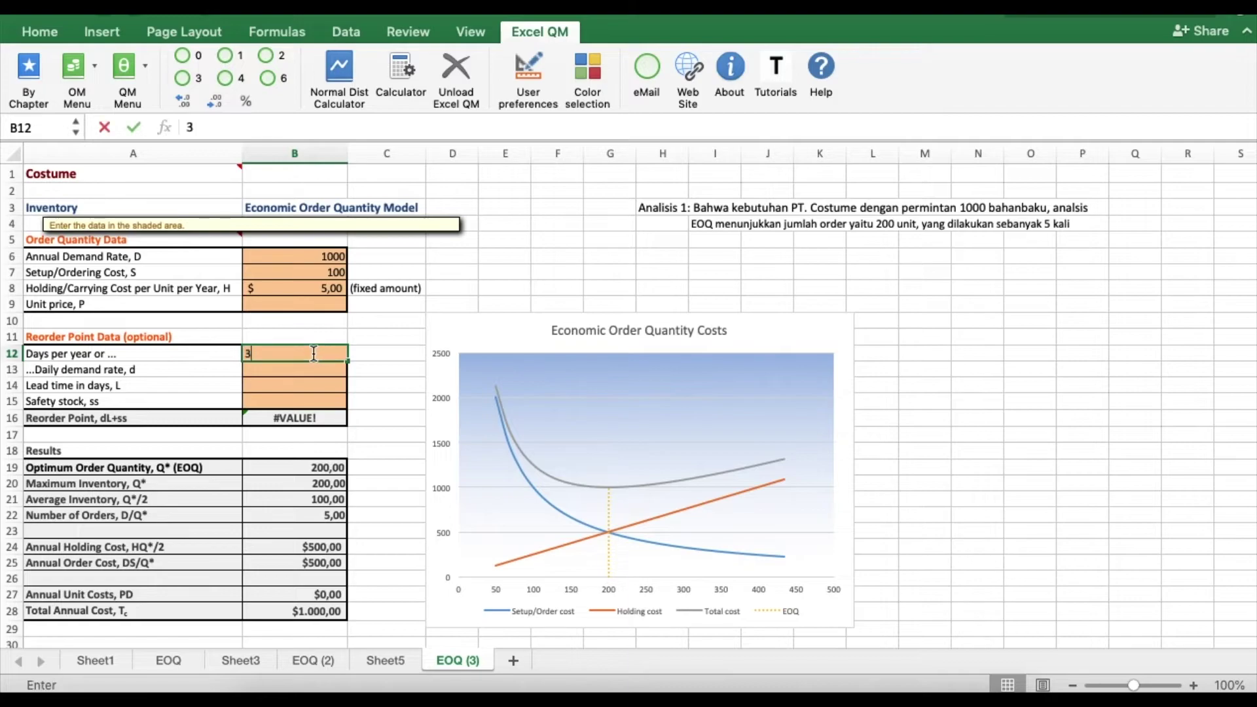
text(36)
key(Return)
key(Return)
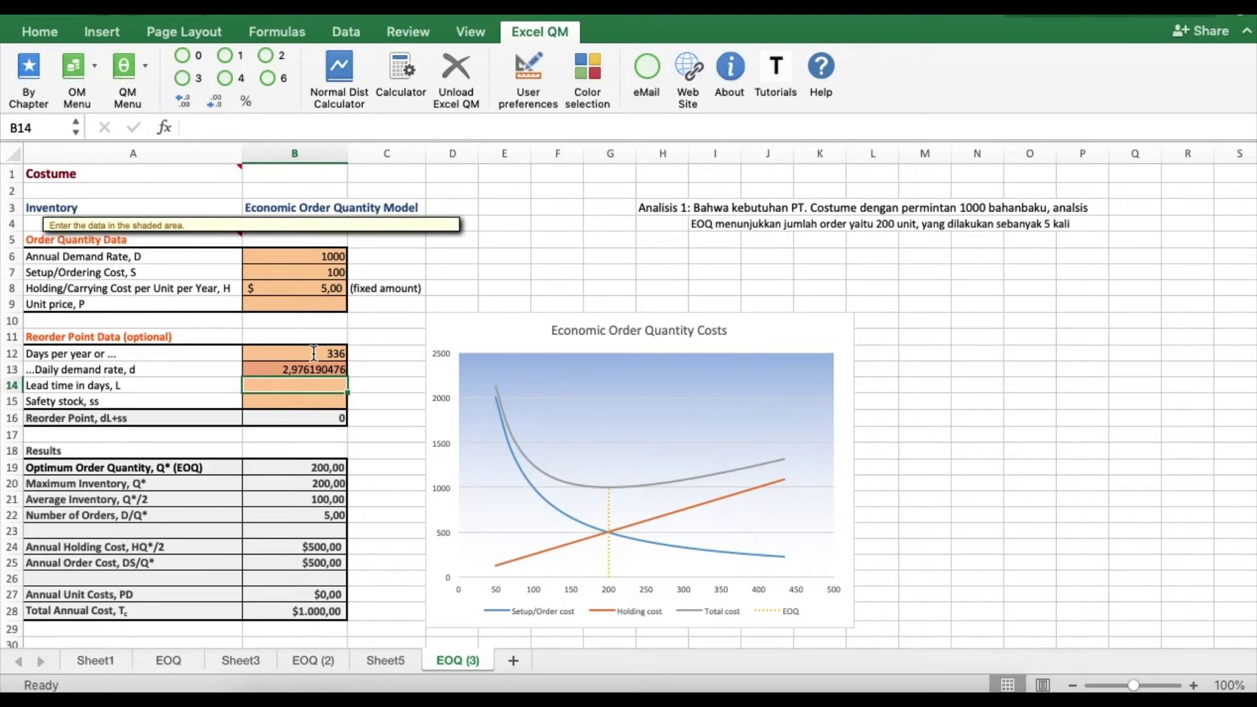
text(7)
key(Return)
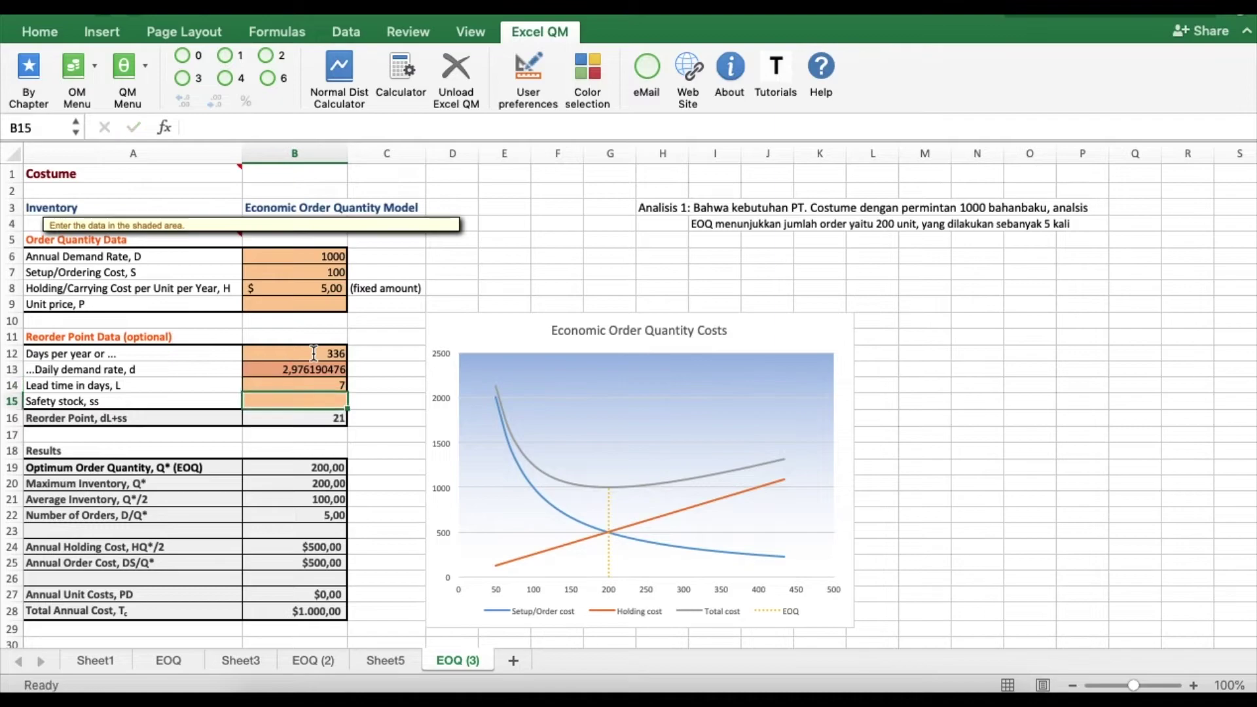
text(25)
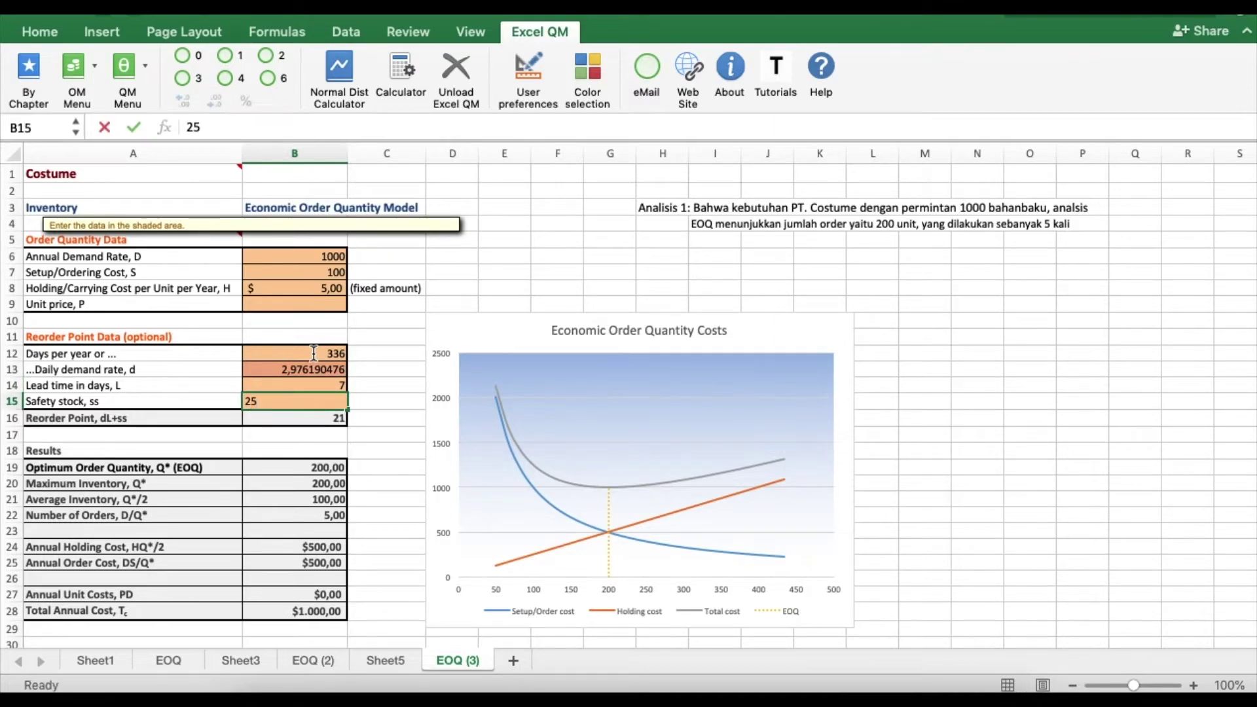
key(Return)
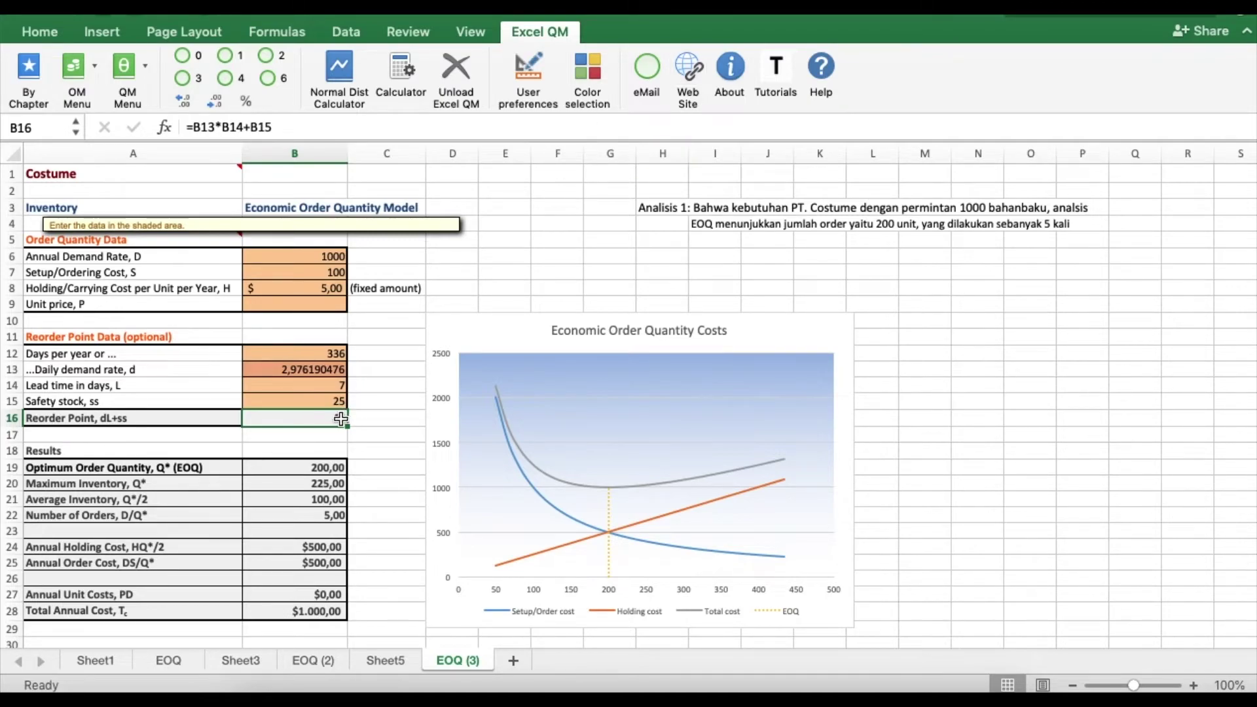
Write the note "Analisis 2: Titik aman dan efisien pemesanan barang kembali di ambang batas 46 unit." in cell H5
click(677, 237)
text(Anal)
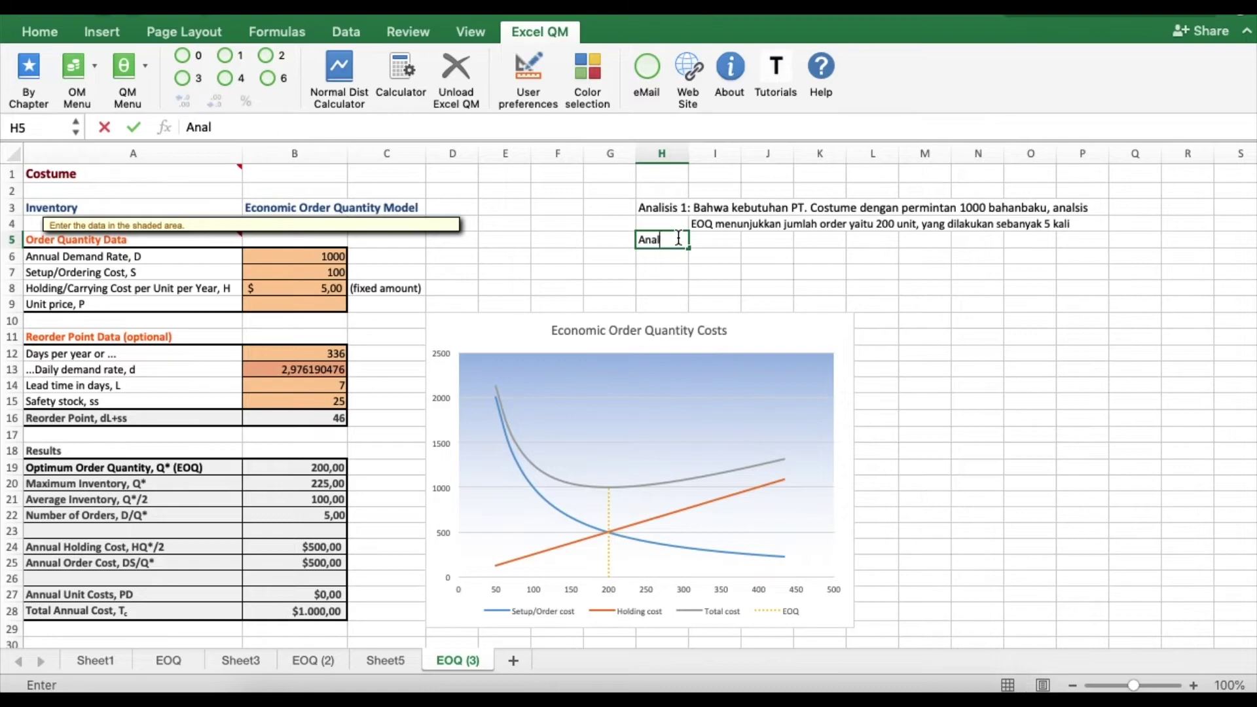
text(isis 2:)
text(Titil)
key(BackSpace)
text(k aman)
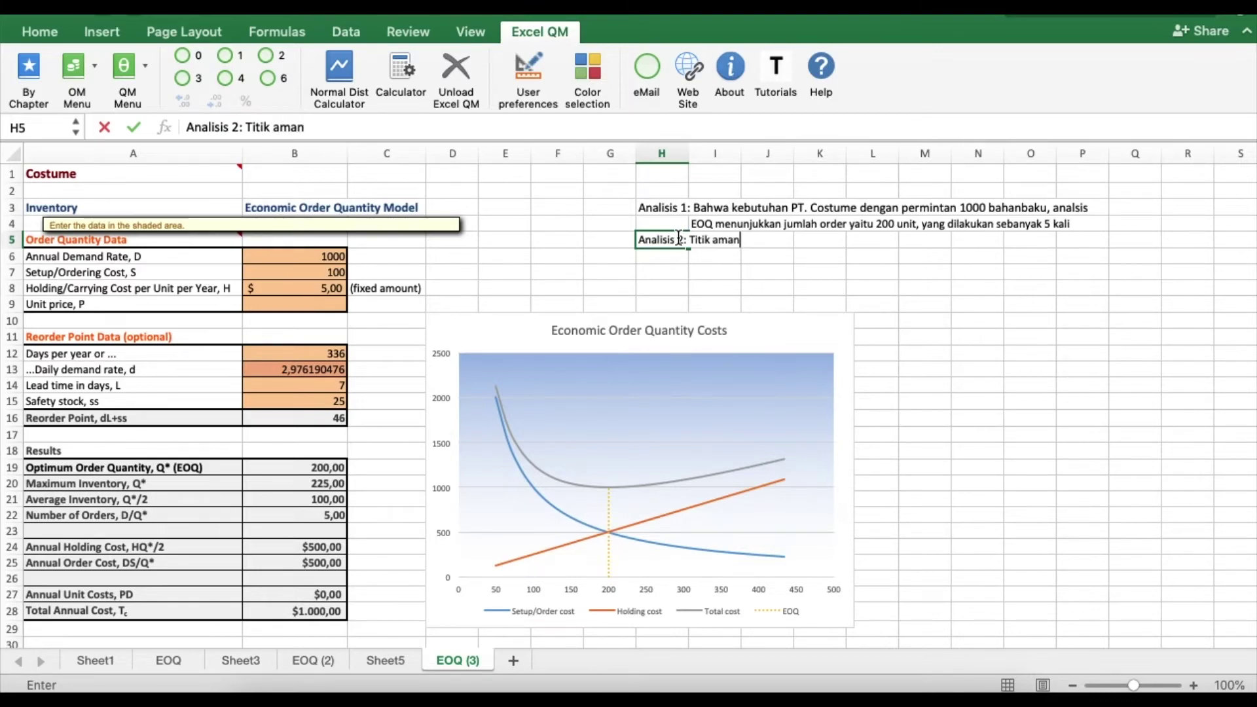
text( dan efisien p)
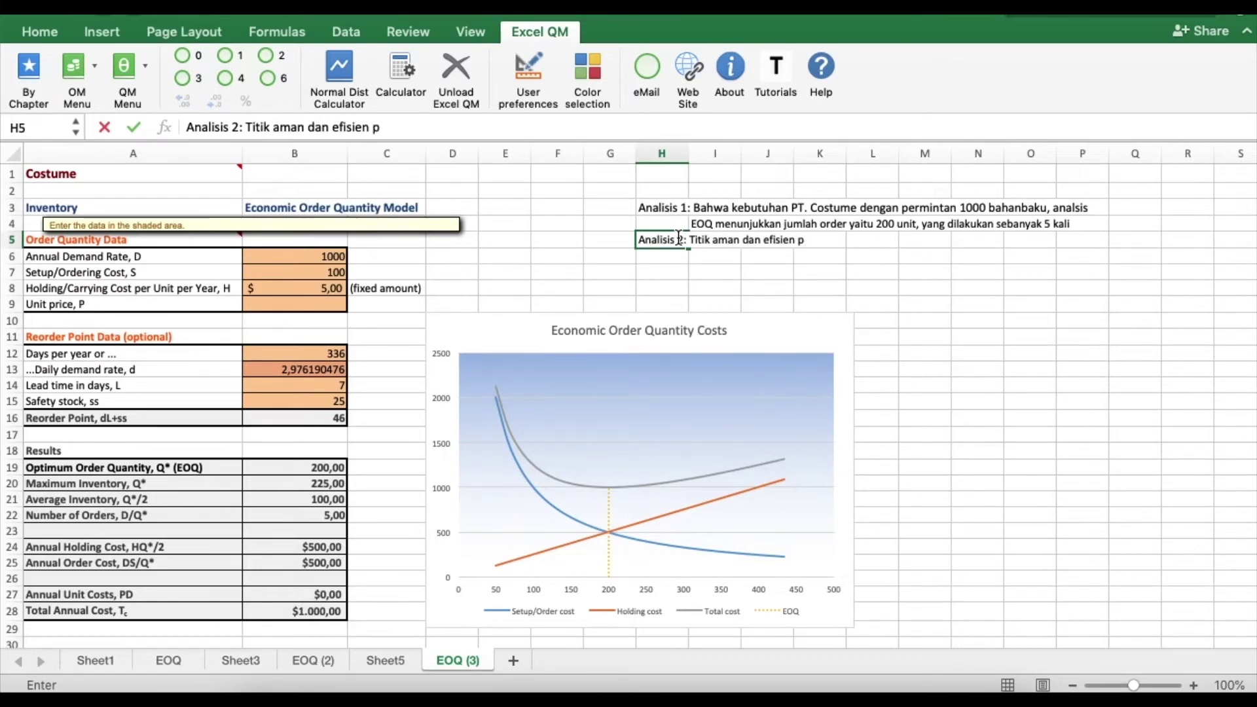
text(emesanan barang)
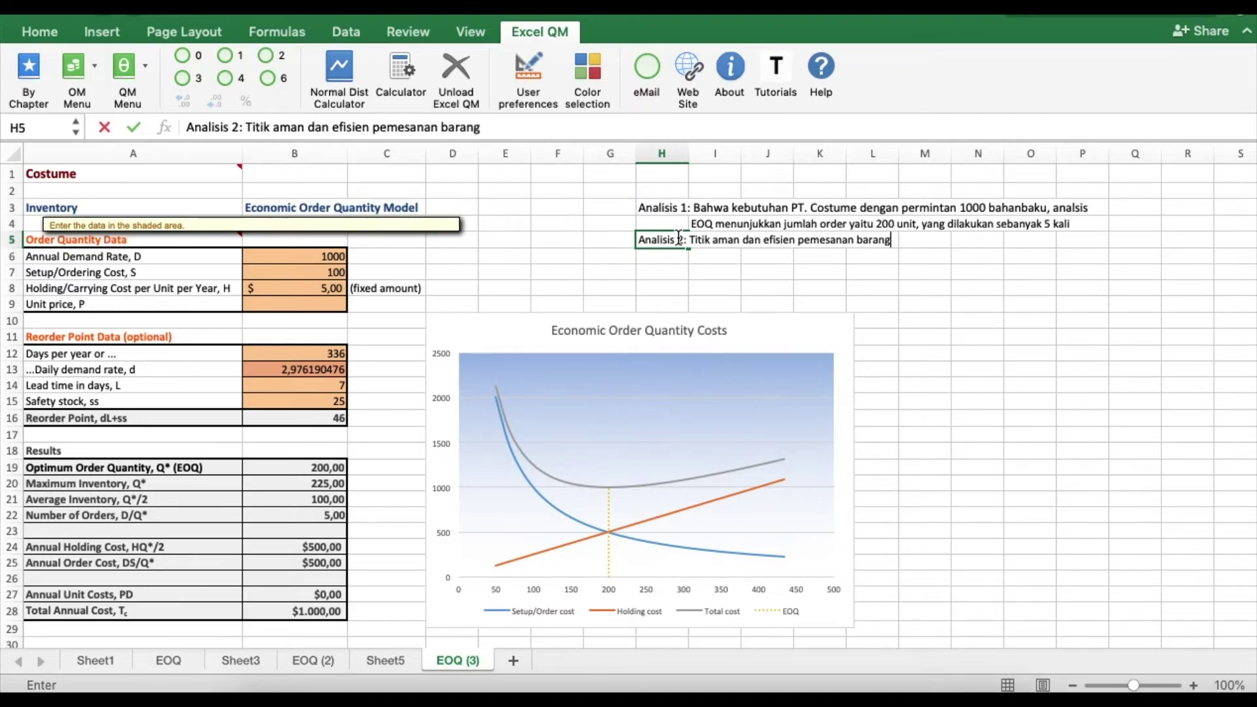
text( kembali d)
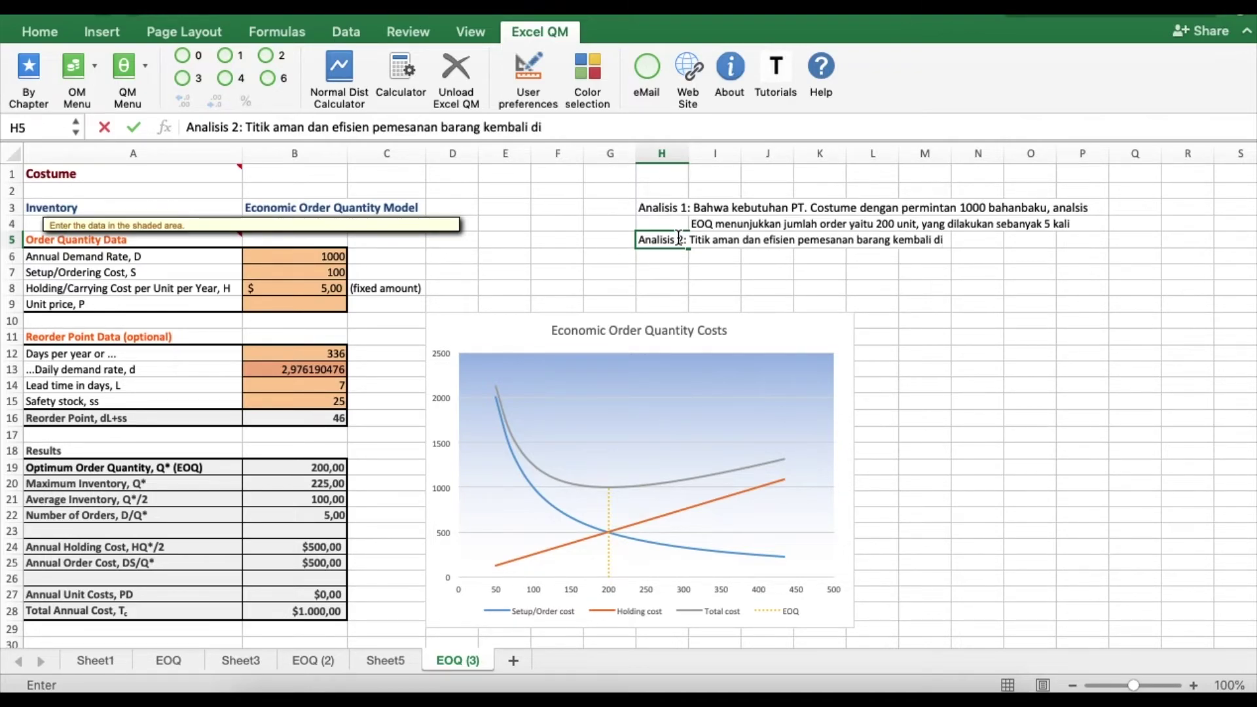
text(i amakan)
key(BackSpace)
key(BackSpace)
key(BackSpace)
key(BackSpace)
text(bang batas 46 unit.)
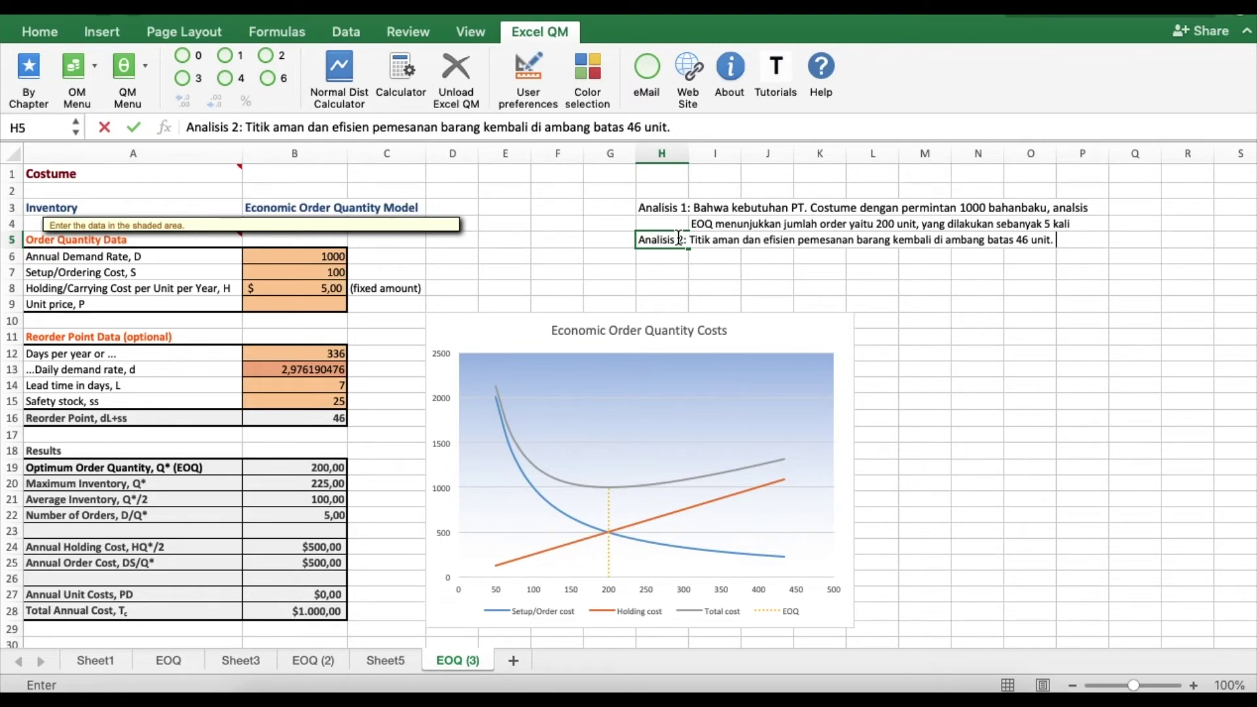
click(683, 205)
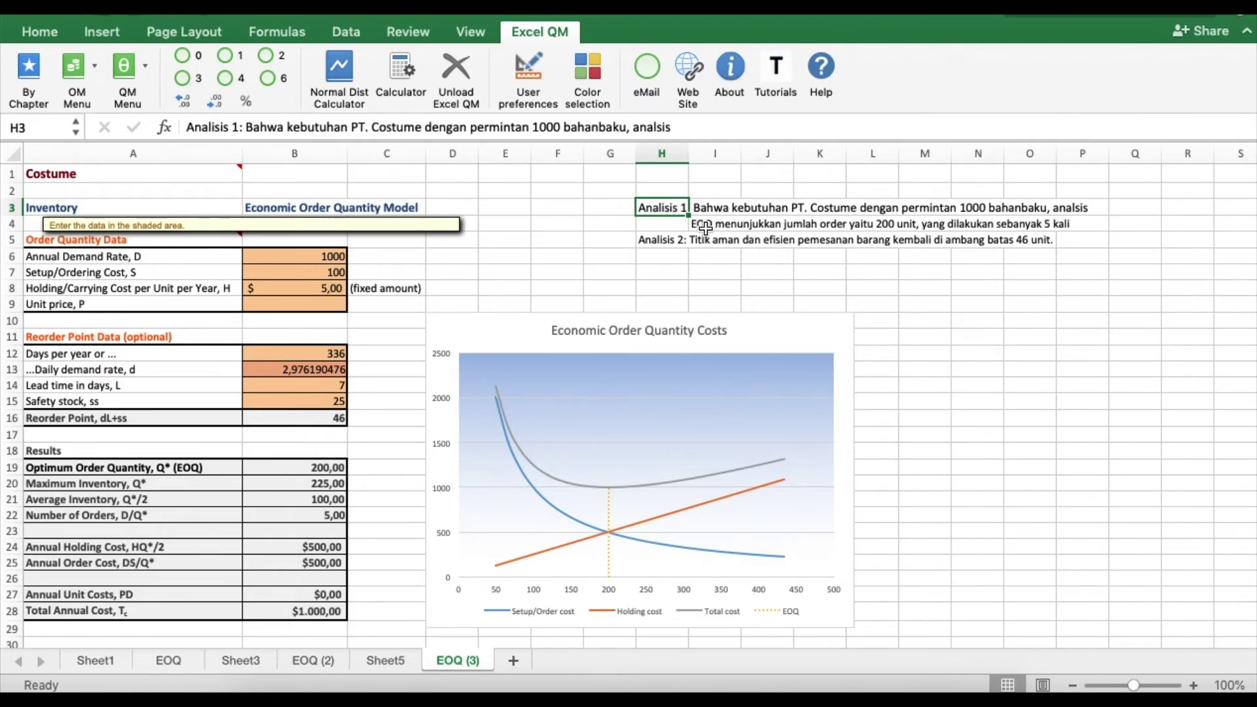
Review both analysis notes against the reorder point, optimum order quantity and number of orders formulas
click(704, 226)
click(874, 226)
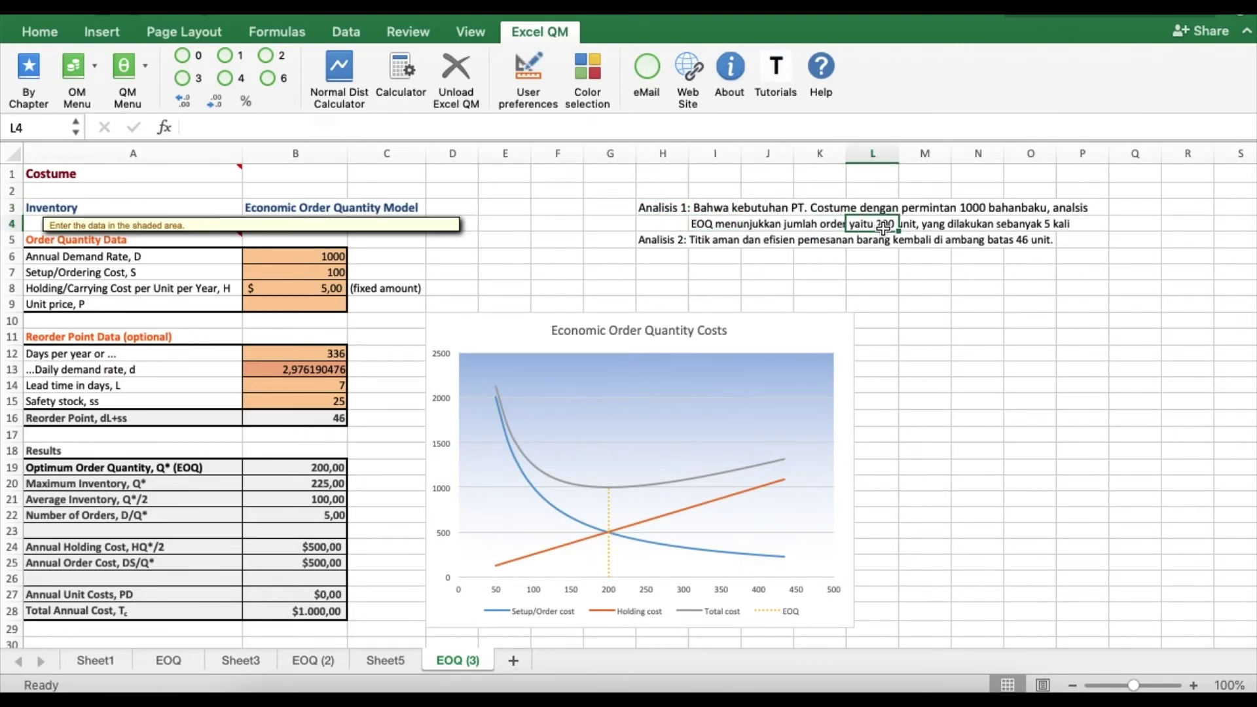
click(720, 234)
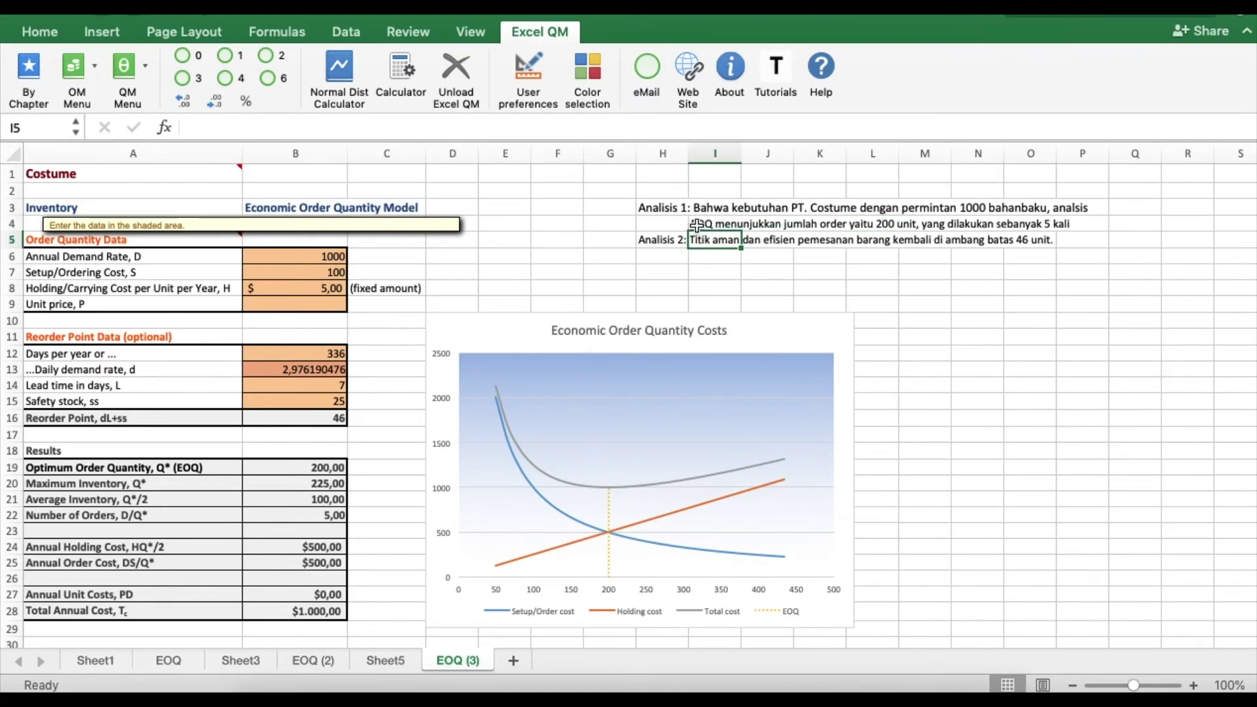
click(702, 207)
click(674, 210)
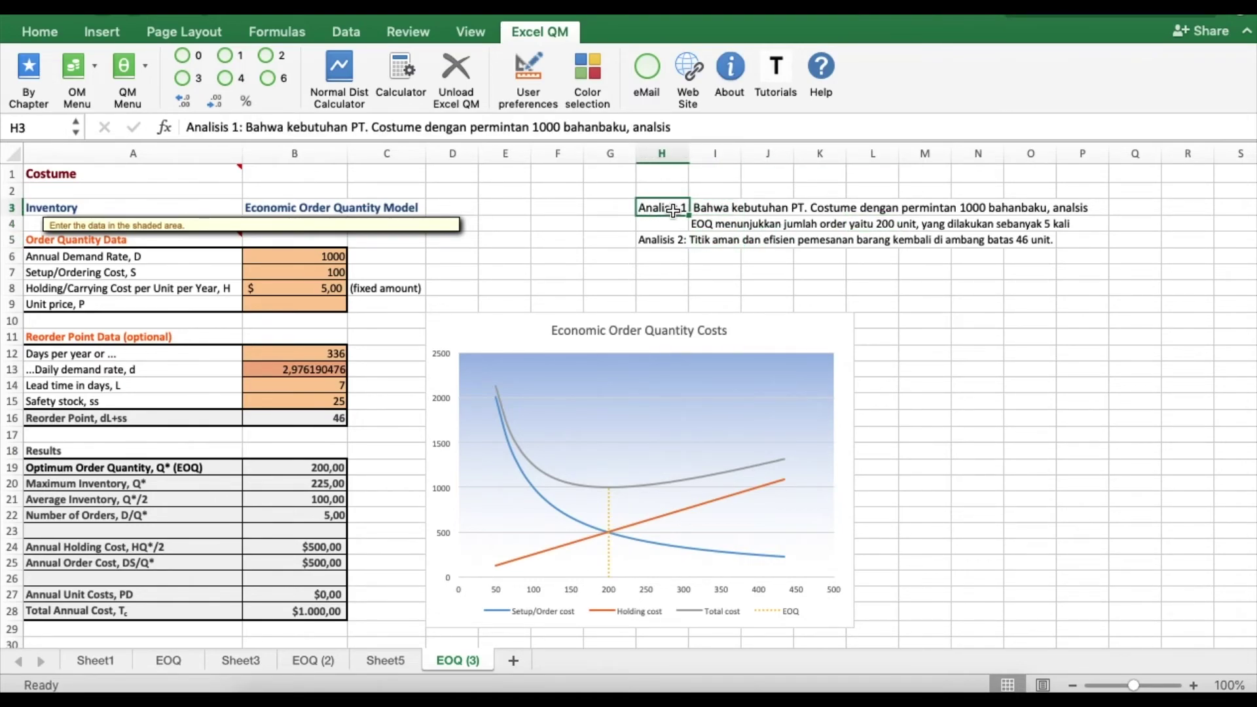
click(1041, 228)
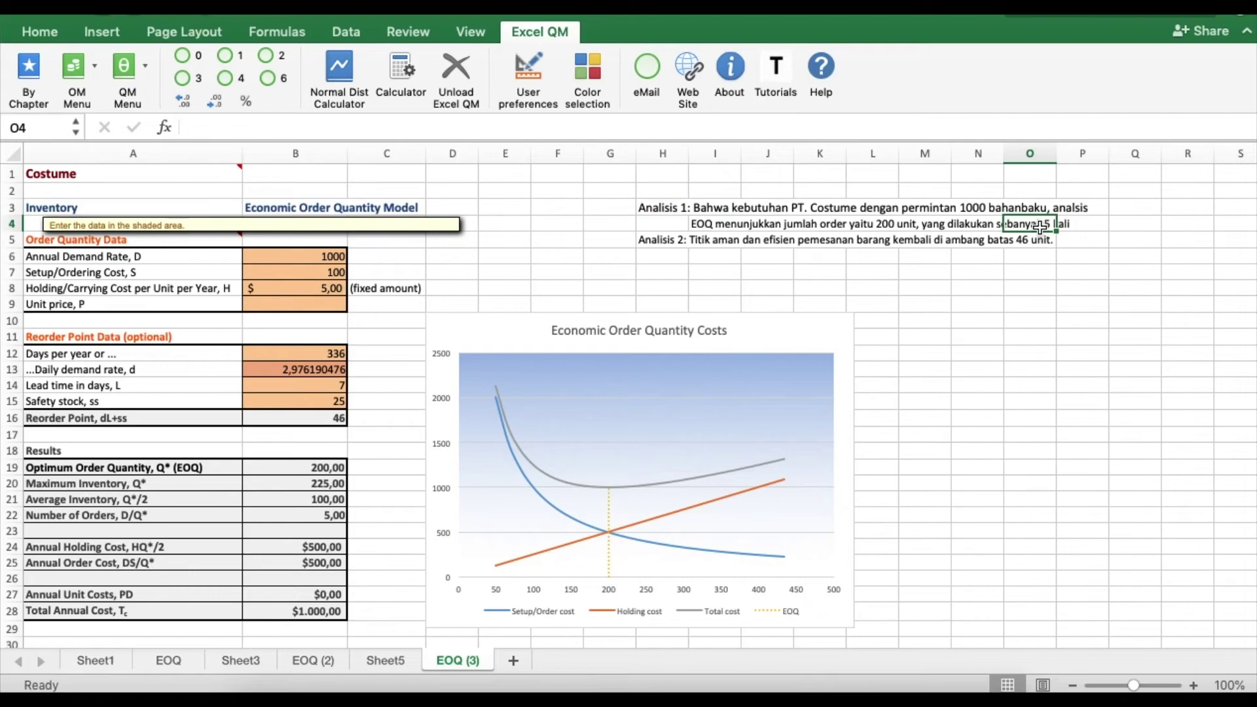
click(657, 239)
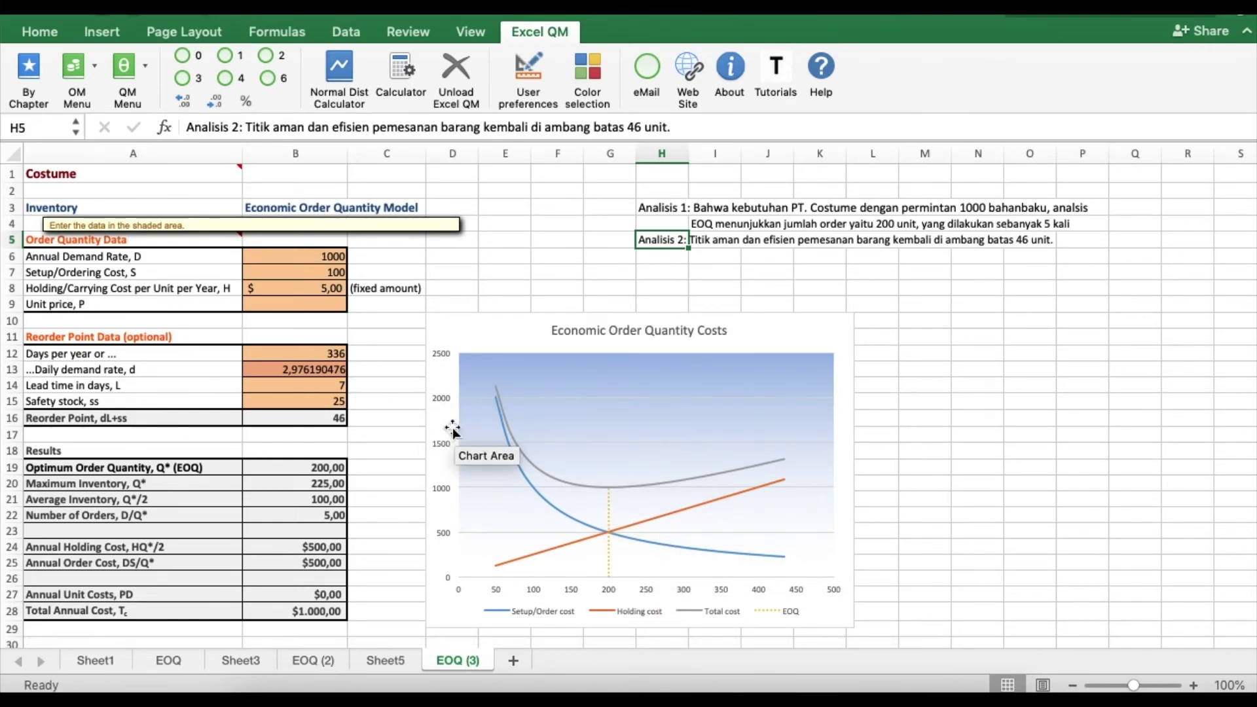
click(316, 417)
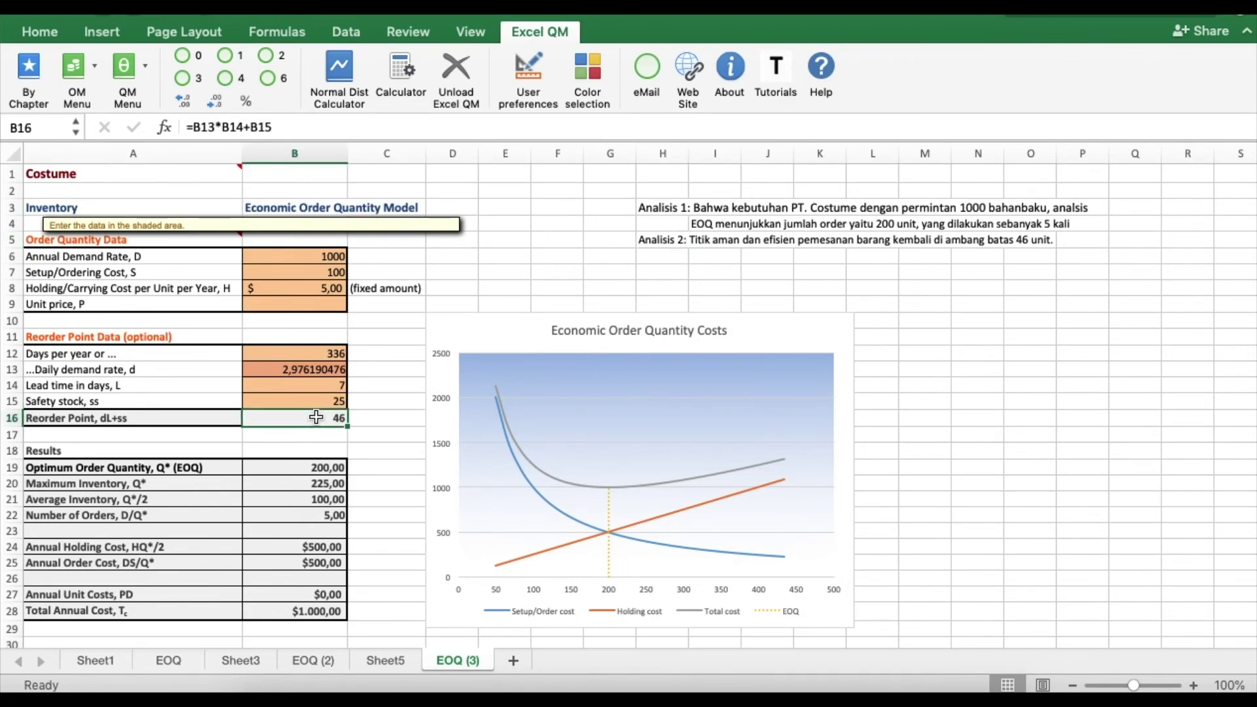
click(308, 468)
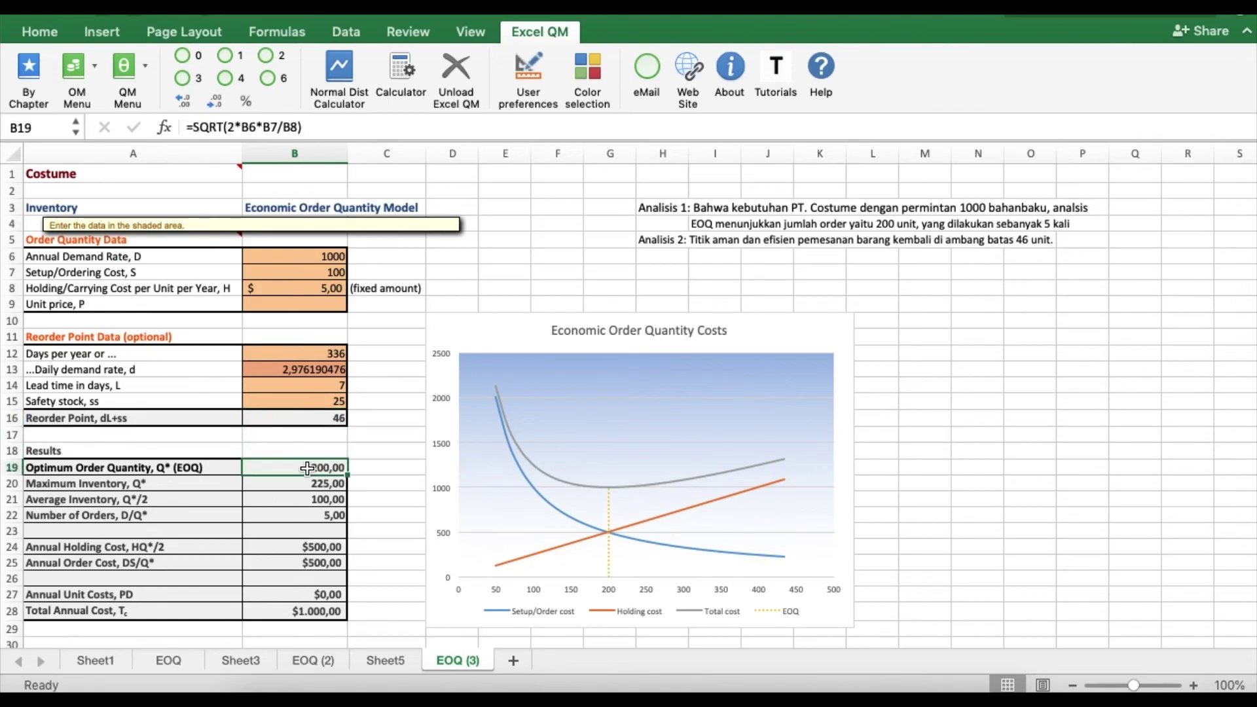
click(307, 517)
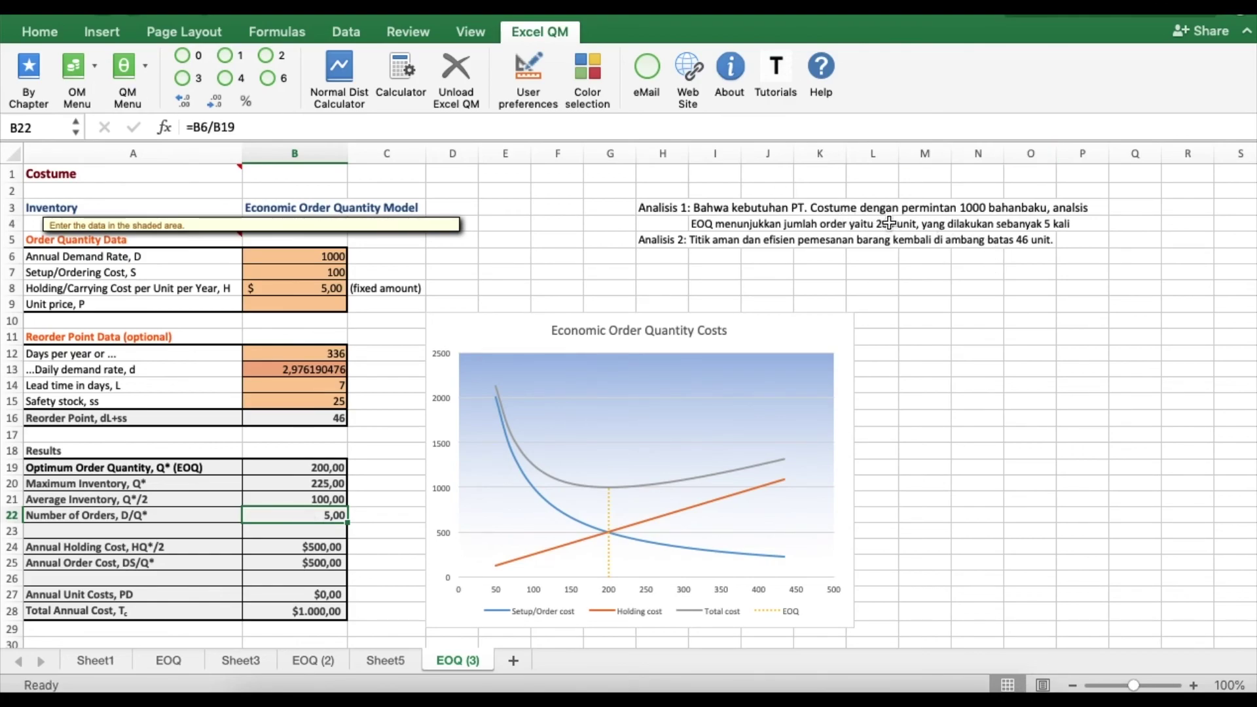
Select the range B6:B15 covering the order quantity and reorder point input data
click(307, 259)
key(shift+Down)
key(shift+Down)
key(shift+Down)
key(shift+Down)
key(shift+Down)
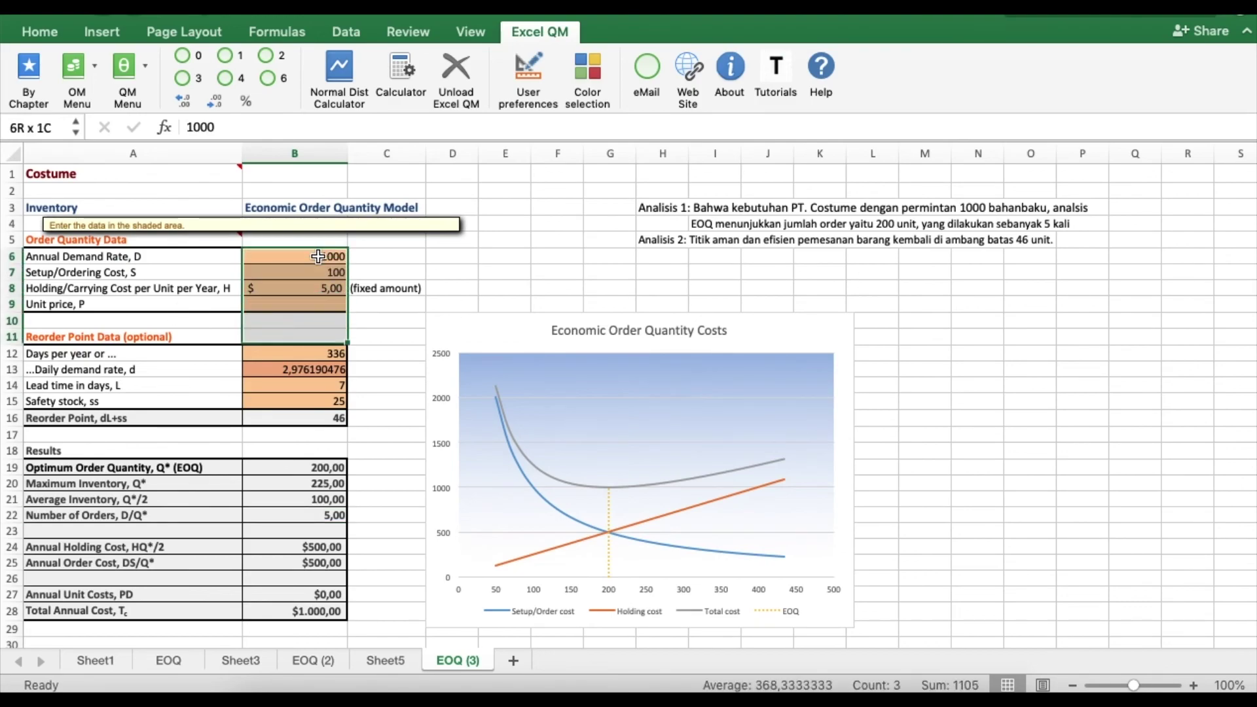
key(shift+Down)
key(shift+Down)
key(shift+Down)
key(shift+Down)
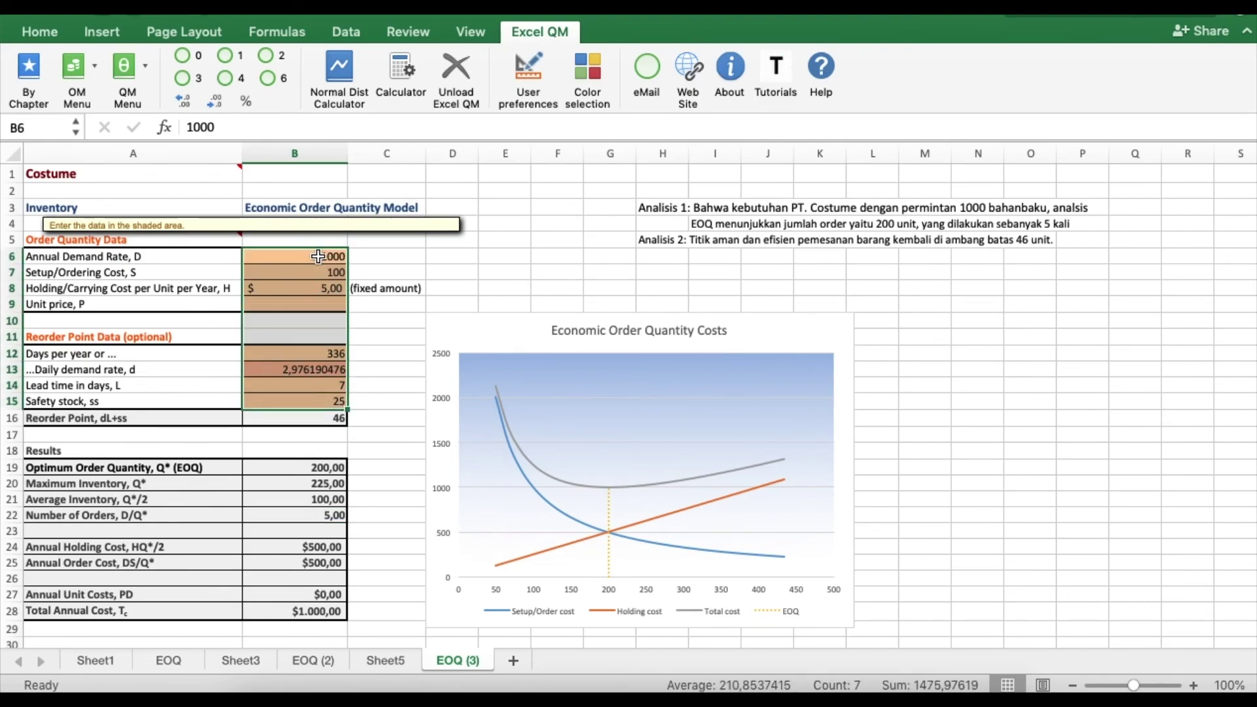